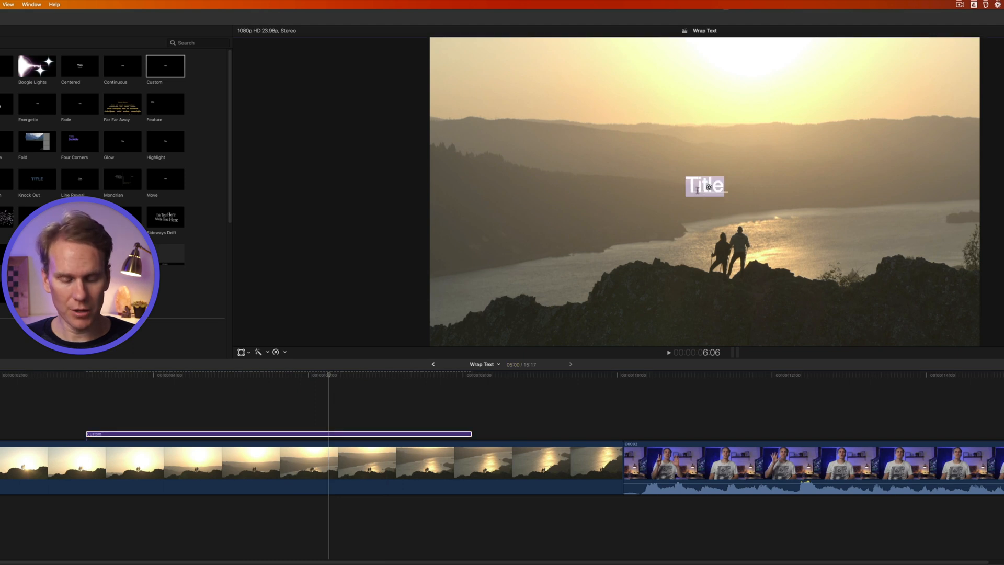
- Replace the Custom title's placeholder with the copied oatmeal raisin cookie paragraph and show the title's text settings
{"action": "key", "text": "super+v"}
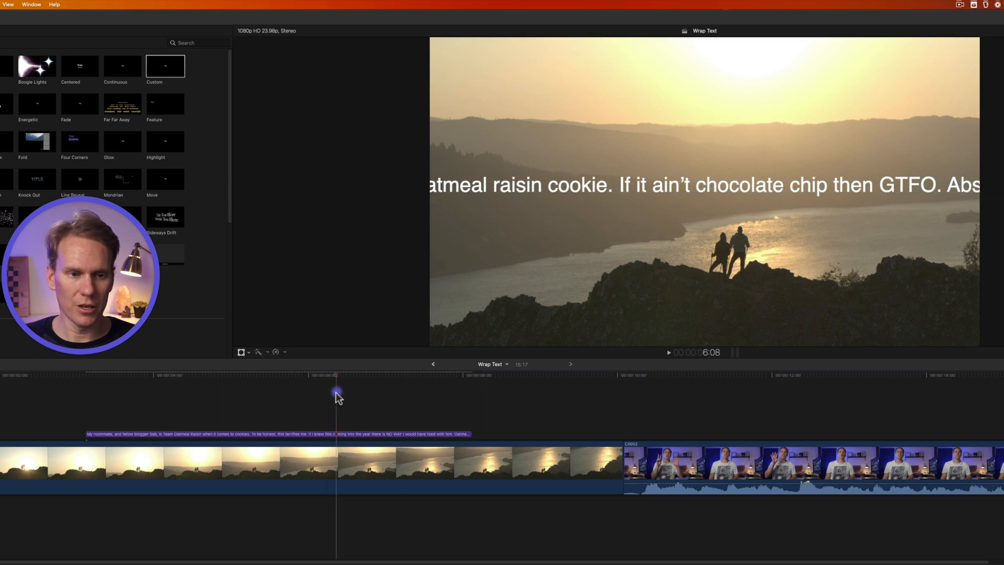
{"action": "left_click", "coordinate": [332, 433]}
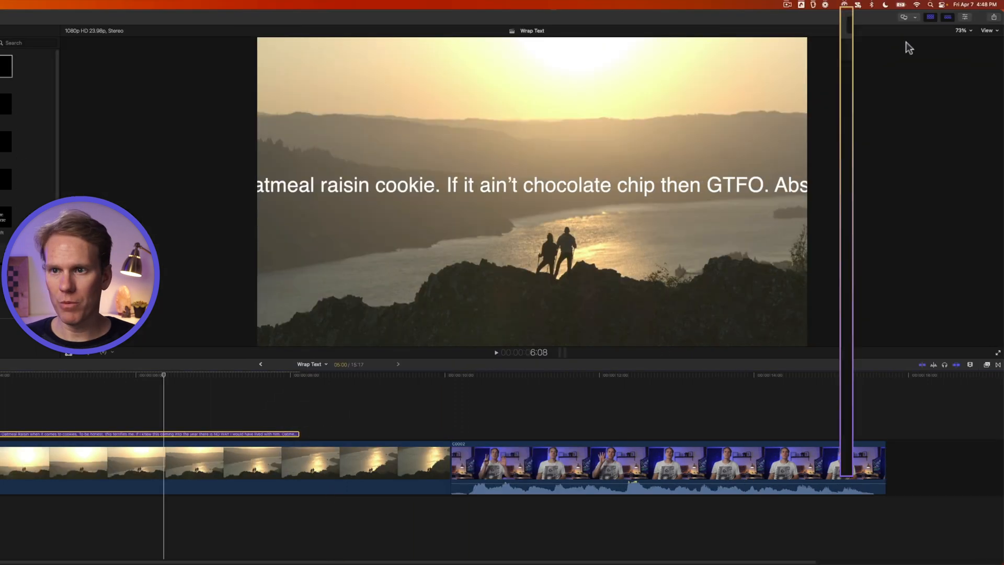
{"action": "left_click", "coordinate": [932, 24]}
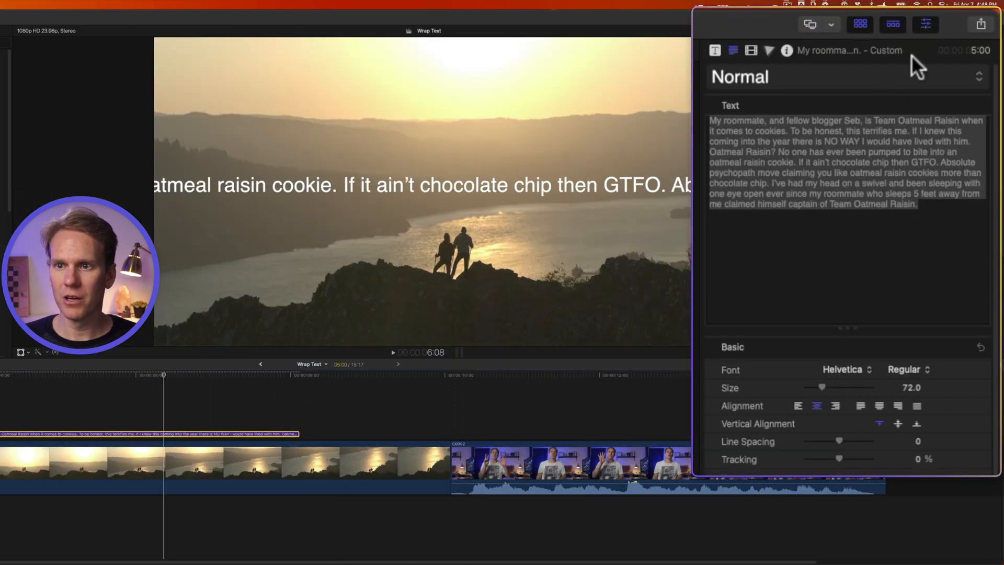
- Insert manual line breaks in the title's paragraph so that it is split into nine lines
{"action": "left_click", "coordinate": [845, 152]}
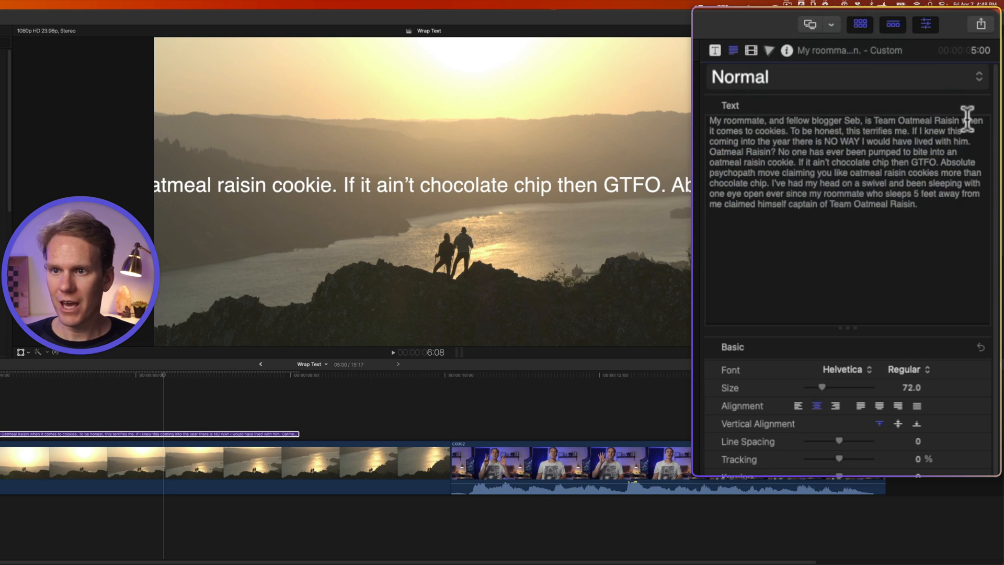
{"action": "key", "text": "Return"}
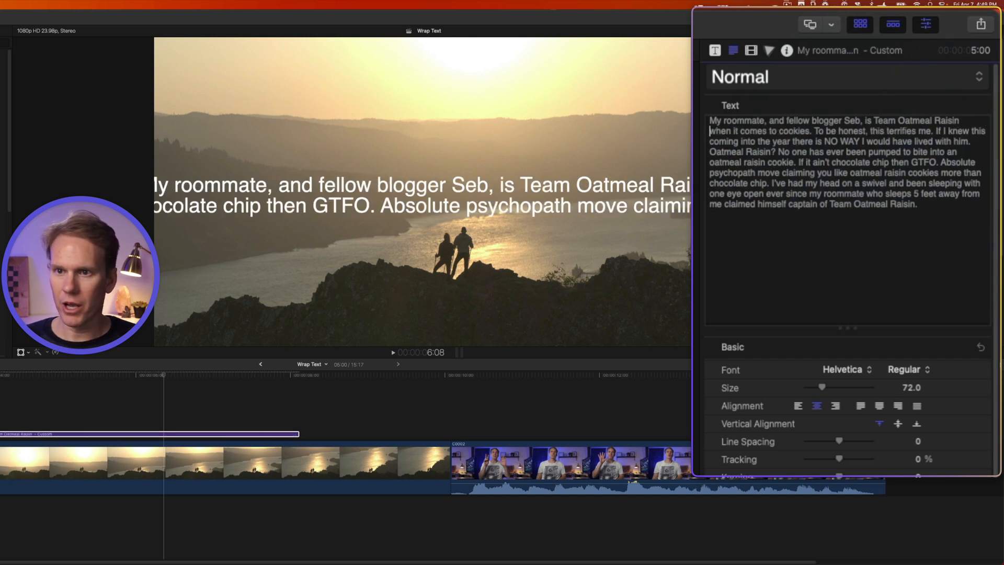
{"action": "key", "text": "Down"}
{"action": "key", "text": "Return"}
{"action": "key", "text": "Down"}
{"action": "key", "text": "Return"}
{"action": "key", "text": "Down"}
{"action": "key", "text": "Return"}
{"action": "key", "text": "Down"}
{"action": "key", "text": "Return"}
{"action": "key", "text": "Down"}
{"action": "key", "text": "Return"}
{"action": "key", "text": "Down"}
{"action": "key", "text": "Return"}
{"action": "key", "text": "Down"}
{"action": "key", "text": "Return"}
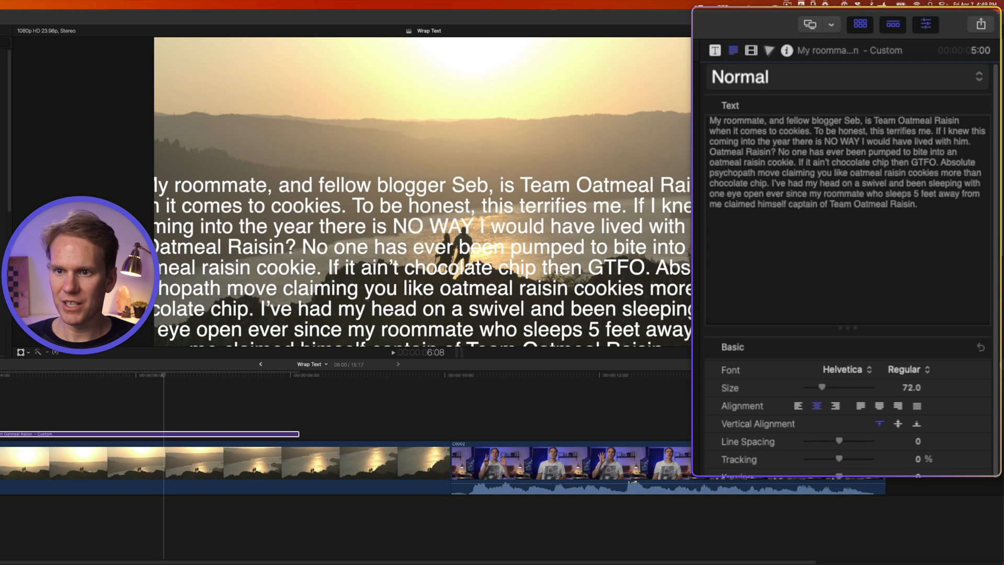
{"action": "key", "text": "Return"}
- Set the paragraph's text size to 43 with left alignment and move the text block down over the hikers
{"action": "left_click_drag", "start_coordinate": [821, 387], "coordinate": [815, 384]}
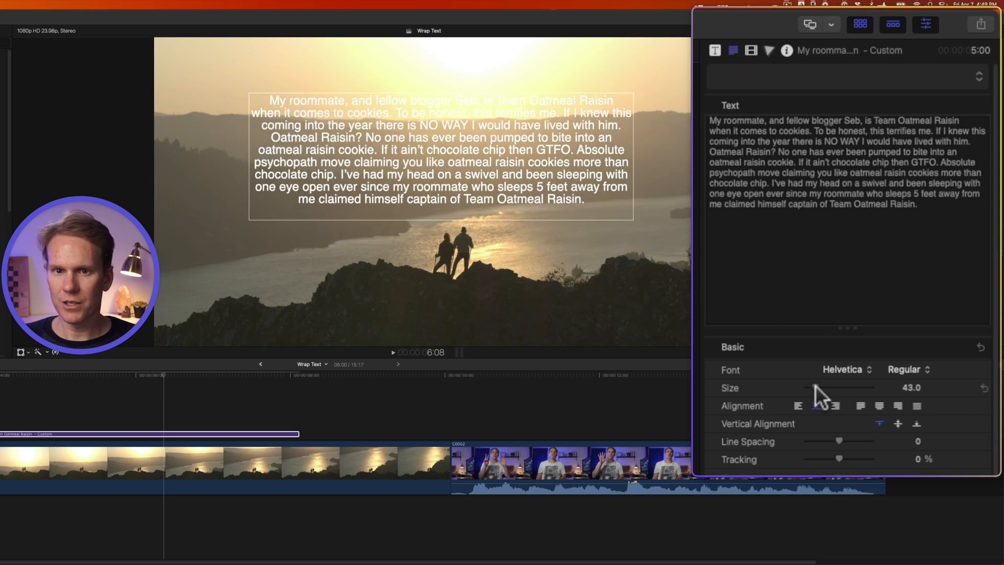
{"action": "left_click_drag", "start_coordinate": [370, 148], "coordinate": [337, 248]}
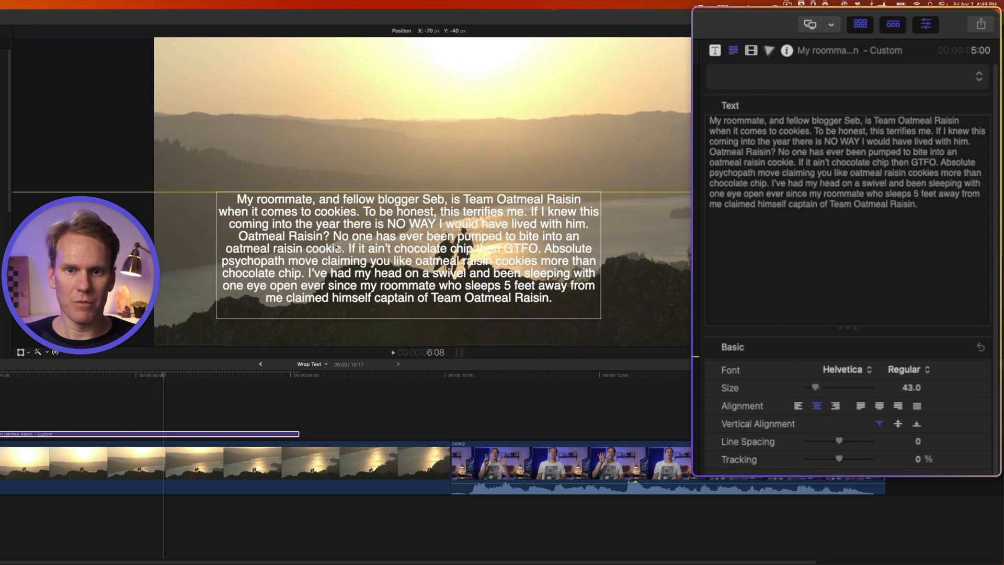
{"action": "left_click", "coordinate": [799, 406]}
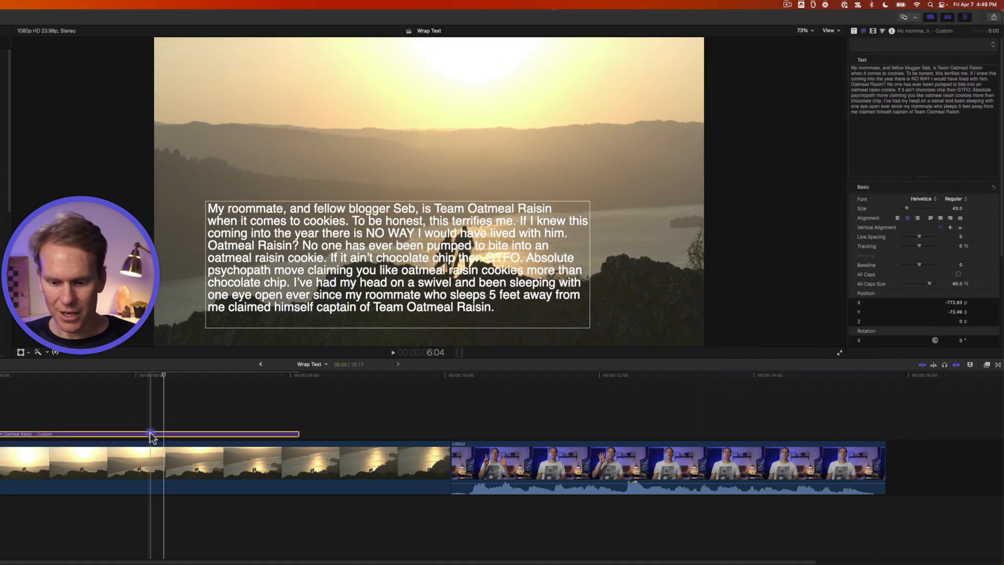
- Delete the Custom title and add the Scrolling title from the Credits category above the hikers clip
{"action": "key", "text": "Delete"}
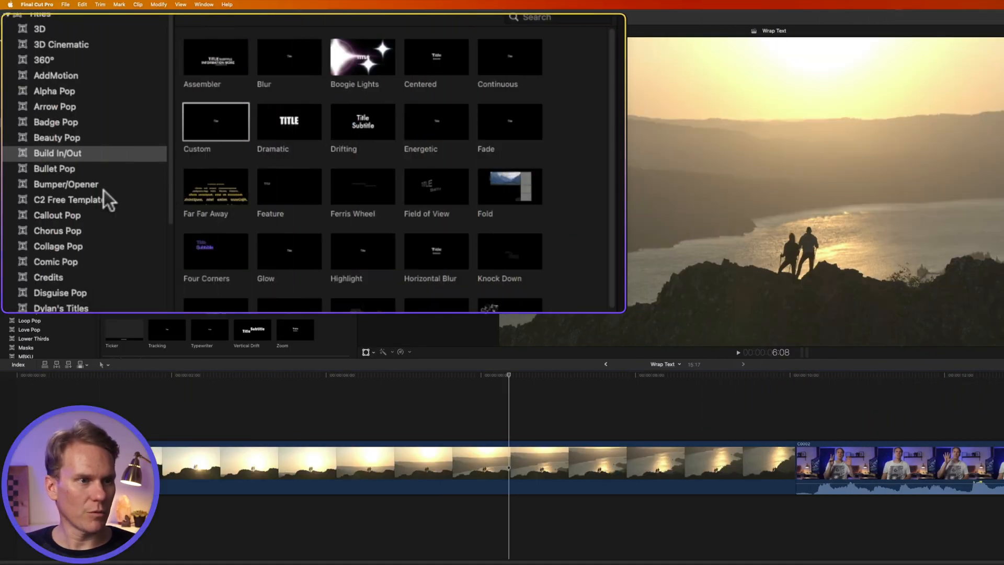
{"action": "left_click", "coordinate": [70, 274]}
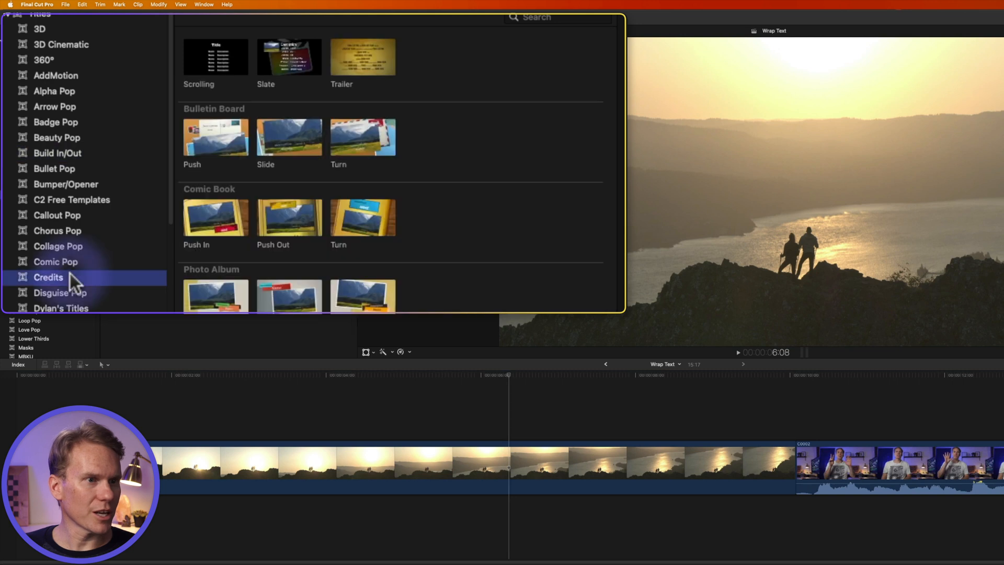
{"action": "left_click", "coordinate": [213, 65]}
{"action": "left_click_drag", "start_coordinate": [361, 316], "coordinate": [298, 419]}
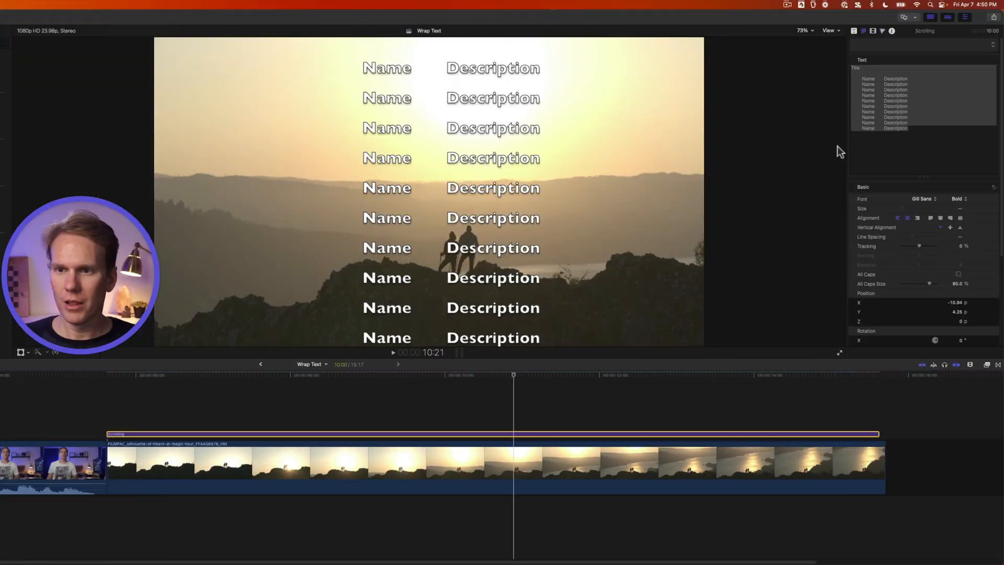
- Replace all placeholder names and descriptions in the Scrolling title with the copied oatmeal raisin cookie paragraph
{"action": "triple_click", "coordinate": [925, 142]}
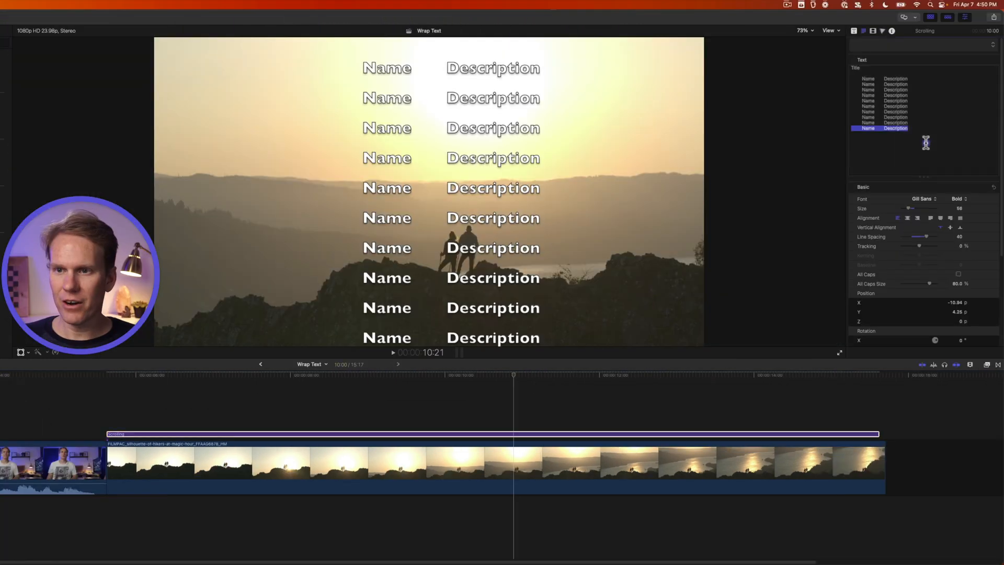
{"action": "key", "text": "super+a"}
{"action": "type", "text": "My roommate, and fellow blogger Seb, is Team Oatmeal Raisin when it comes to cookies. To be honest, this terrifies me. If I knew this coming into the year there is NO WAY I would have lived with him. Oatmeal Raisin? No one has ever been pumped to bite into an oatmeal raisin cookie. If it ain’t chocolate chip then GTFO. Absolute psychopath move claiming you like oatmeal raisin cookies more than chocolate chip. I’ve had my head on a swivel and been sleeping with one eye open ever since my roommate who sleeps 5 feet away from me claimed himself captain of Team Oatmeal Raisin."}
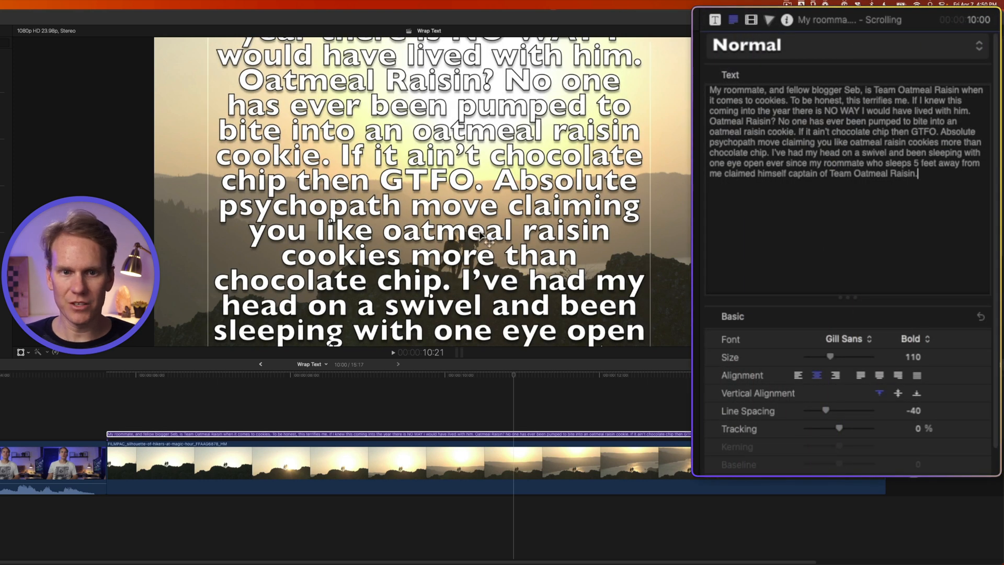
- Change the scrolling title's font to Helvetica Neue Regular and reduce its text size to about 75
{"action": "left_click", "coordinate": [846, 340]}
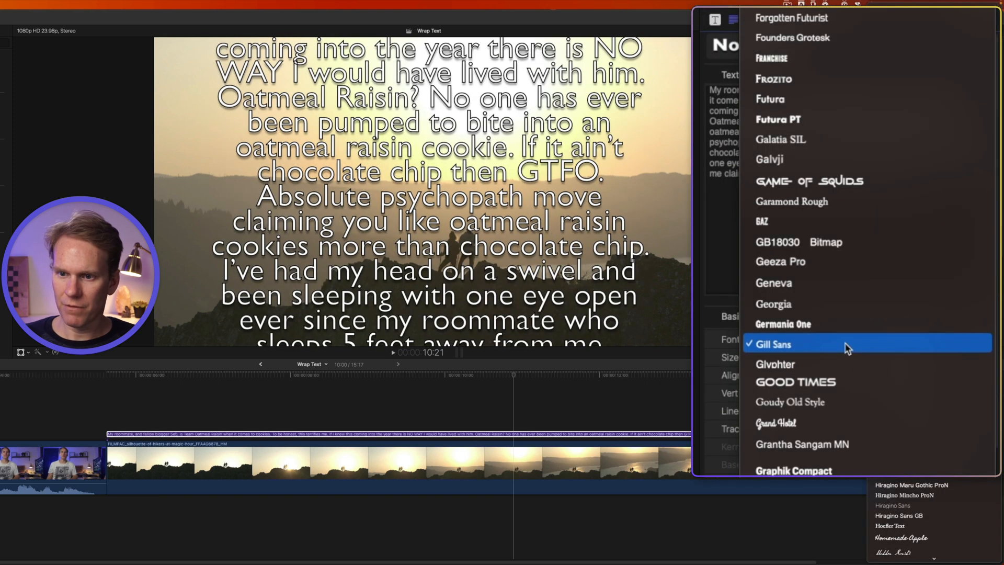
{"action": "left_click", "coordinate": [912, 454]}
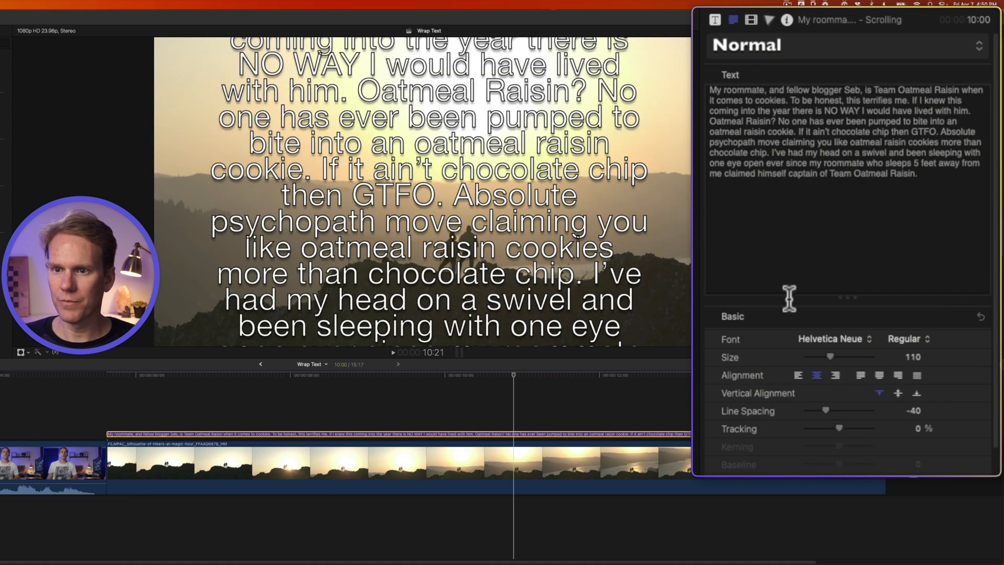
{"action": "left_click_drag", "start_coordinate": [830, 356], "coordinate": [822, 353]}
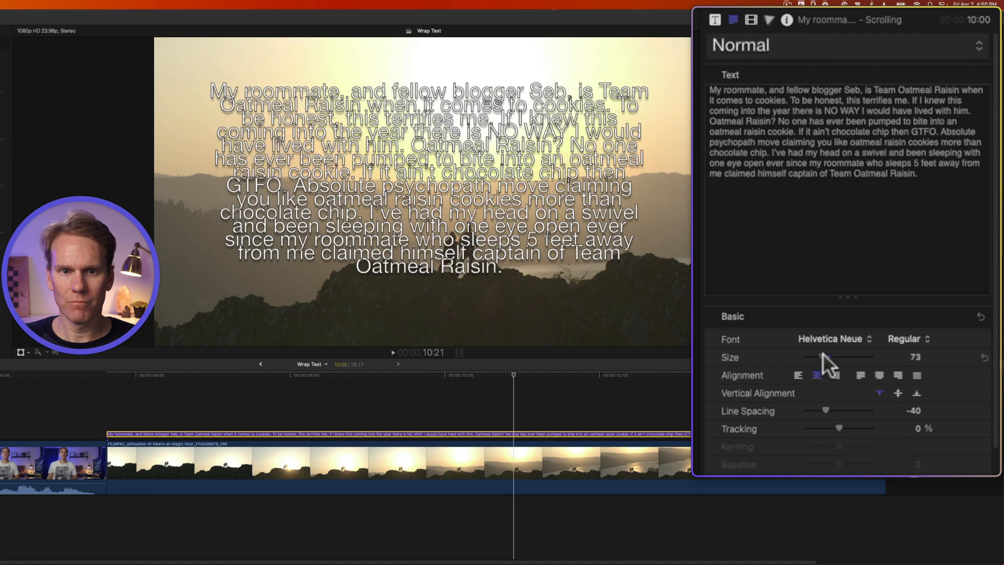
- Set the whole paragraph's line spacing to -7 and its text size to 58
{"action": "left_click", "coordinate": [940, 179]}
{"action": "key", "text": "super+a"}
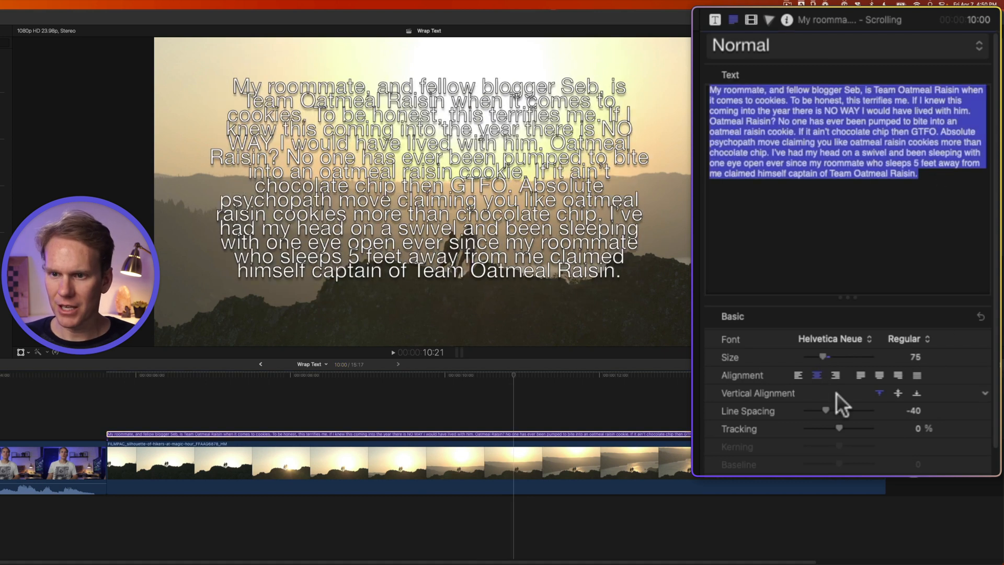
{"action": "left_click_drag", "start_coordinate": [829, 409], "coordinate": [837, 409]}
{"action": "left_click_drag", "start_coordinate": [824, 355], "coordinate": [820, 357]}
{"action": "scroll", "coordinate": [716, 442], "scroll_direction": "down", "scroll_amount": 10}
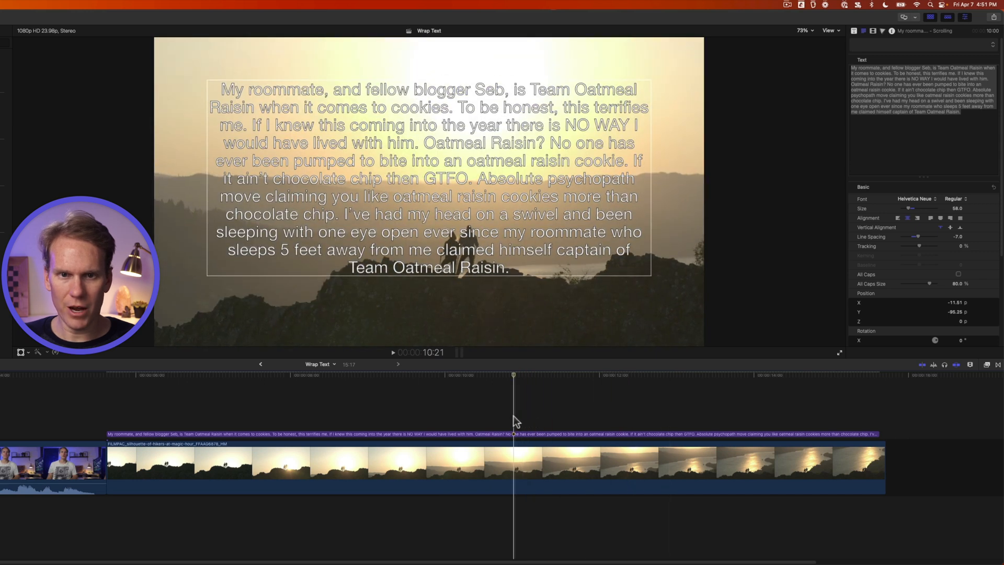
- Park the playhead at 10:14, where the paragraph is fully on screen, and turn the title into a compound clip in the Tutorials event
{"action": "left_click", "coordinate": [514, 433]}
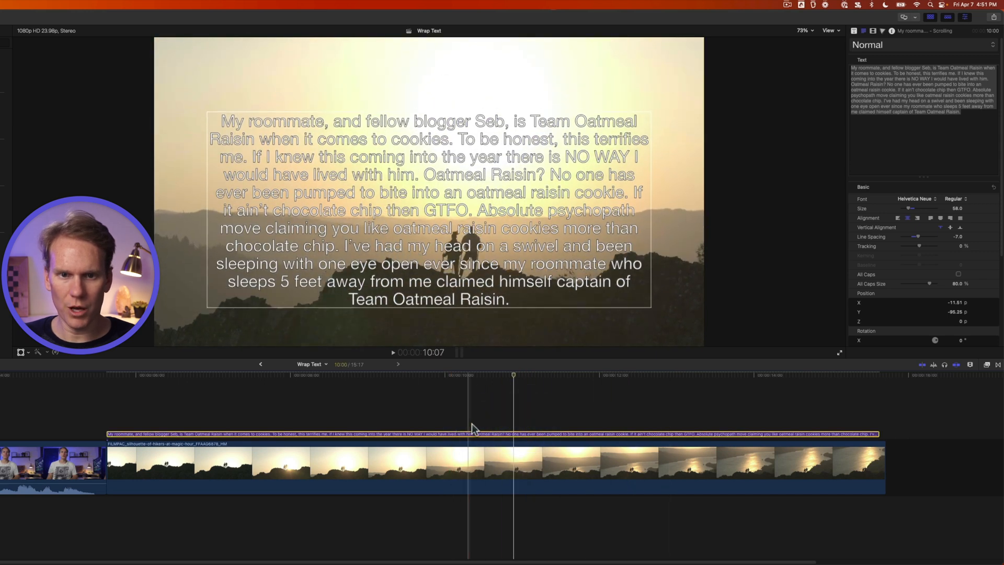
{"action": "left_click", "coordinate": [491, 431]}
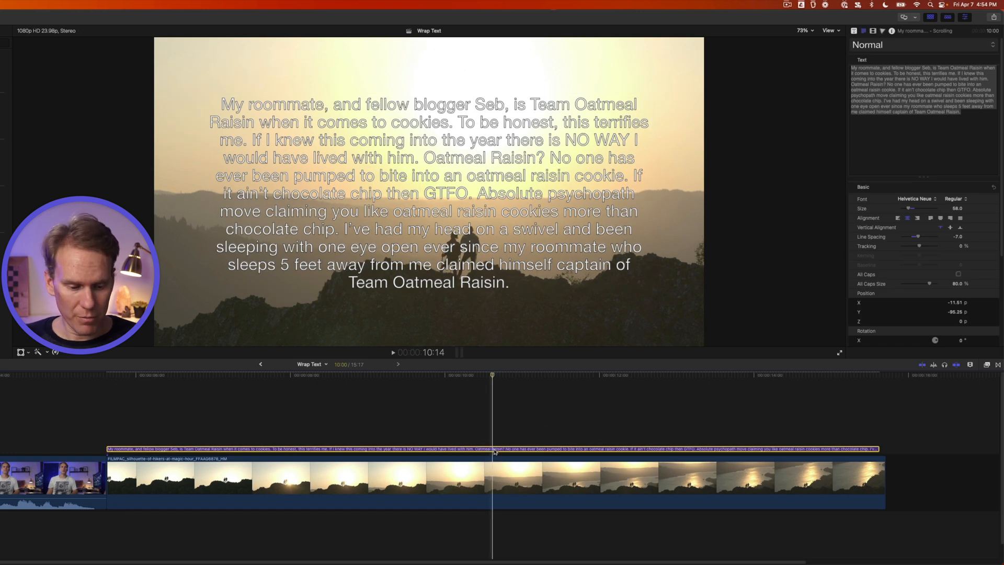
{"action": "key", "text": "alt+g"}
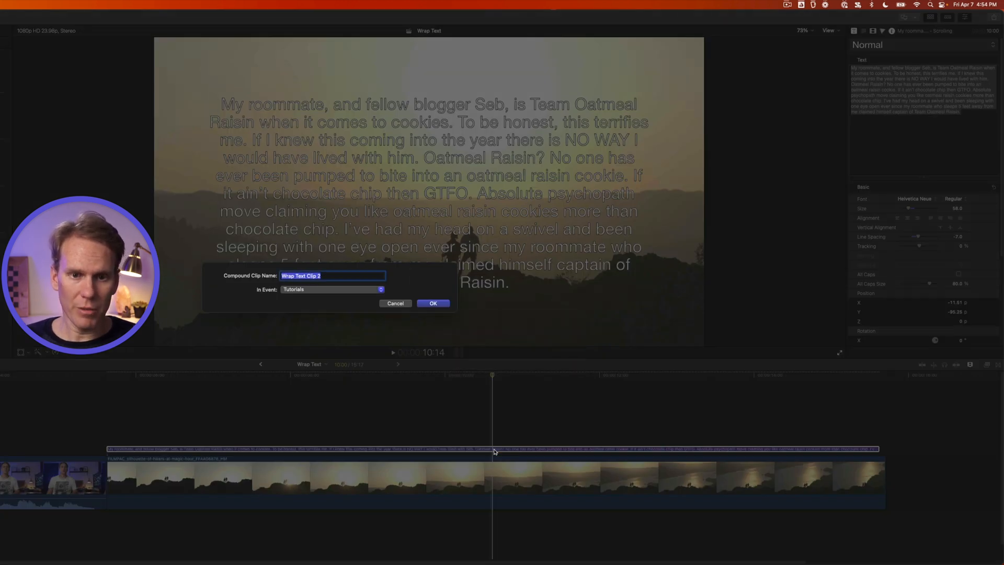
{"action": "key", "text": "Return"}
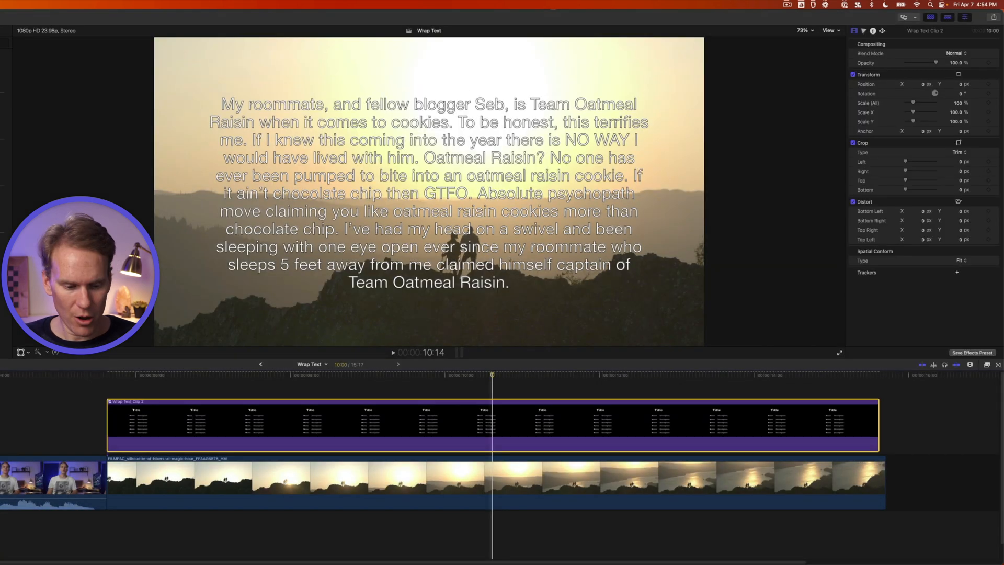
- Add a hold segment to the compound clip at the playhead and trim away the normal-speed parts before and after it
{"action": "key", "text": "shift+h"}
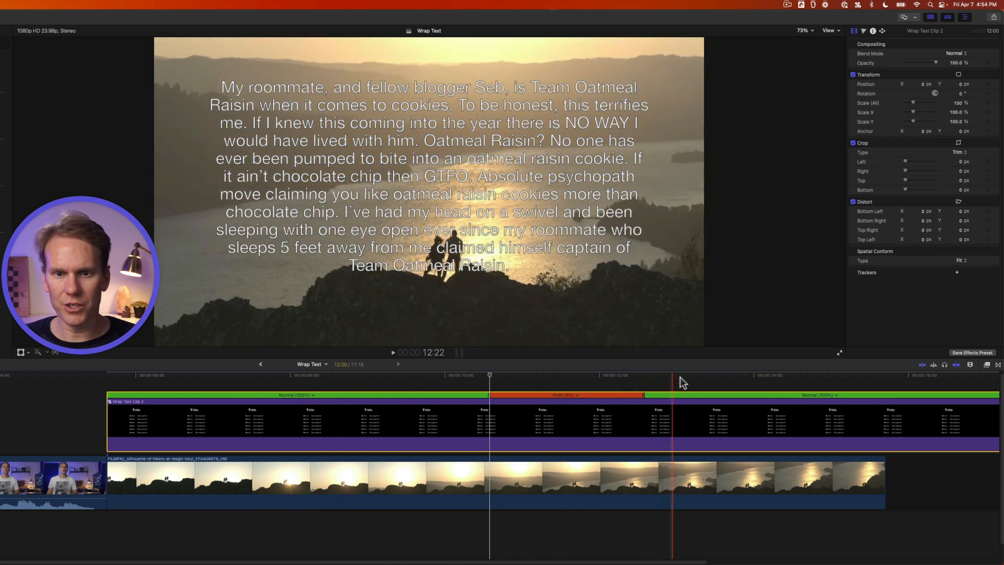
{"action": "left_click_drag", "start_coordinate": [107, 420], "coordinate": [510, 421]}
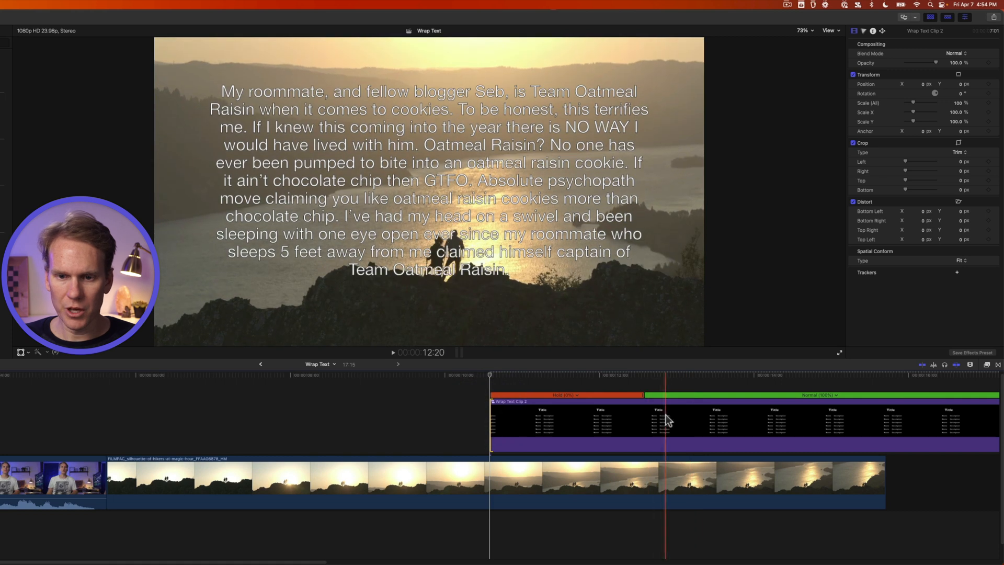
{"action": "left_click_drag", "start_coordinate": [634, 418], "coordinate": [539, 399]}
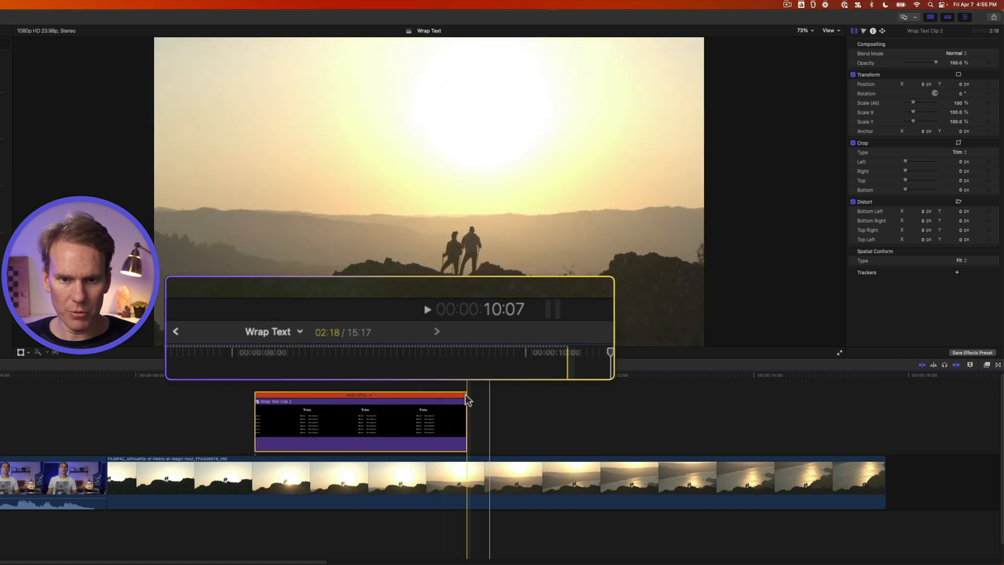
- Extend the compound clip's hold segment to 5 seconds and play back the frozen paragraph
{"action": "left_click_drag", "start_coordinate": [463, 397], "coordinate": [527, 397]}
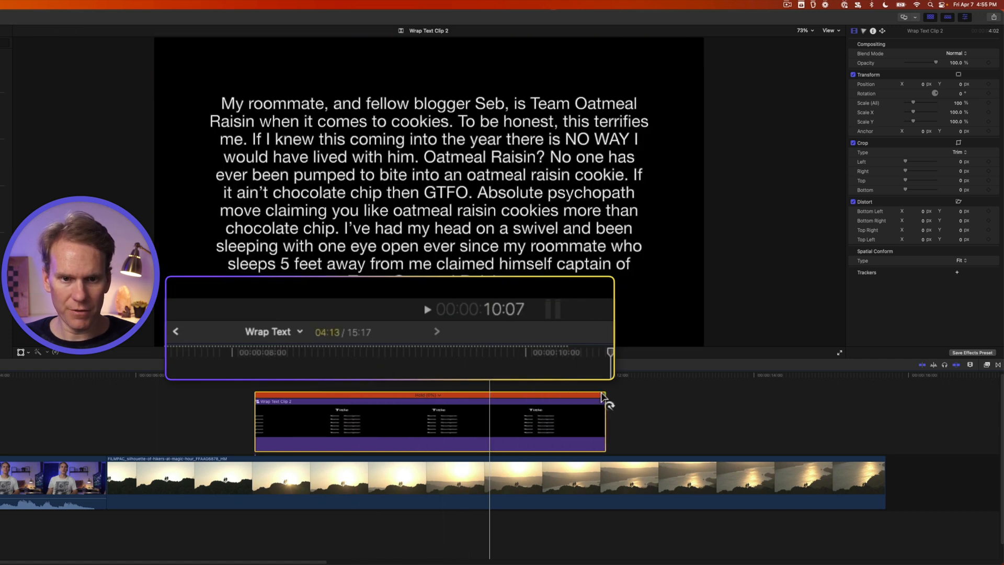
{"action": "left_click_drag", "start_coordinate": [637, 396], "coordinate": [641, 395]}
{"action": "key", "text": "space"}
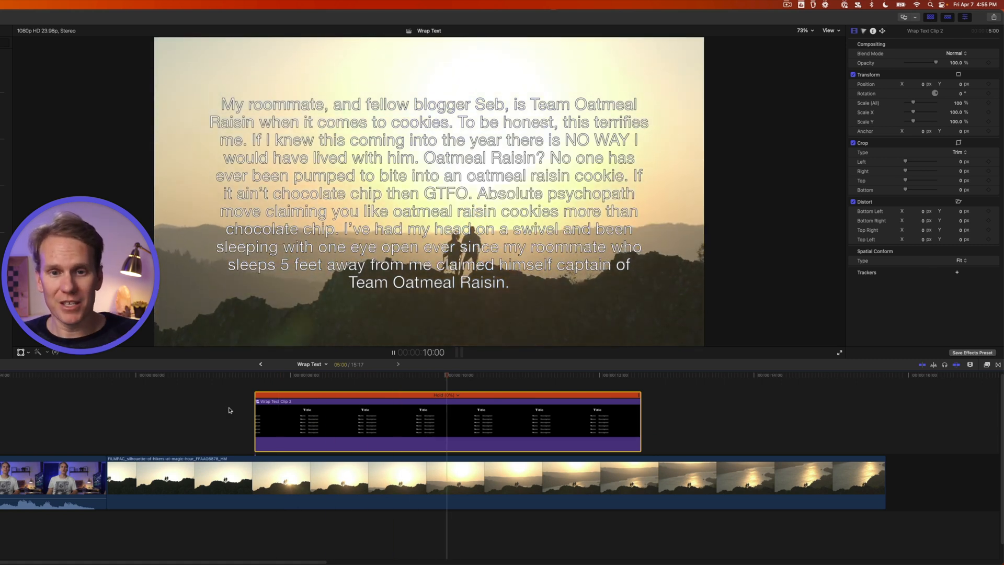
{"action": "key", "text": "space"}
{"action": "left_click_drag", "start_coordinate": [228, 410], "coordinate": [433, 386]}
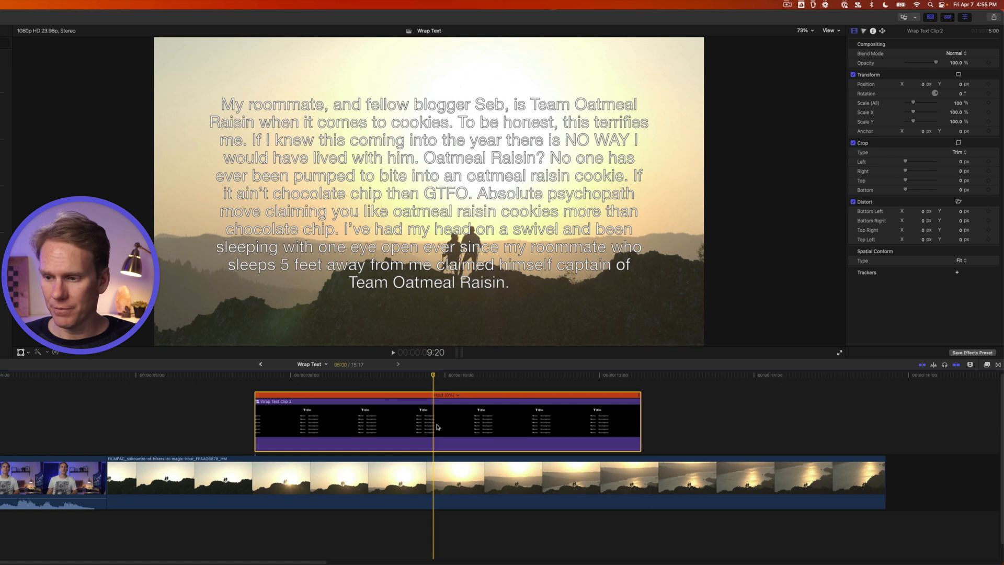
- Add the Slide transition from the Movements category to both ends of the compound clip
{"action": "left_click", "coordinate": [998, 365]}
{"action": "left_click", "coordinate": [755, 499]}
{"action": "scroll", "coordinate": [890, 442], "scroll_direction": "down", "scroll_amount": 5}
{"action": "left_click_drag", "start_coordinate": [887, 367], "coordinate": [267, 427]}
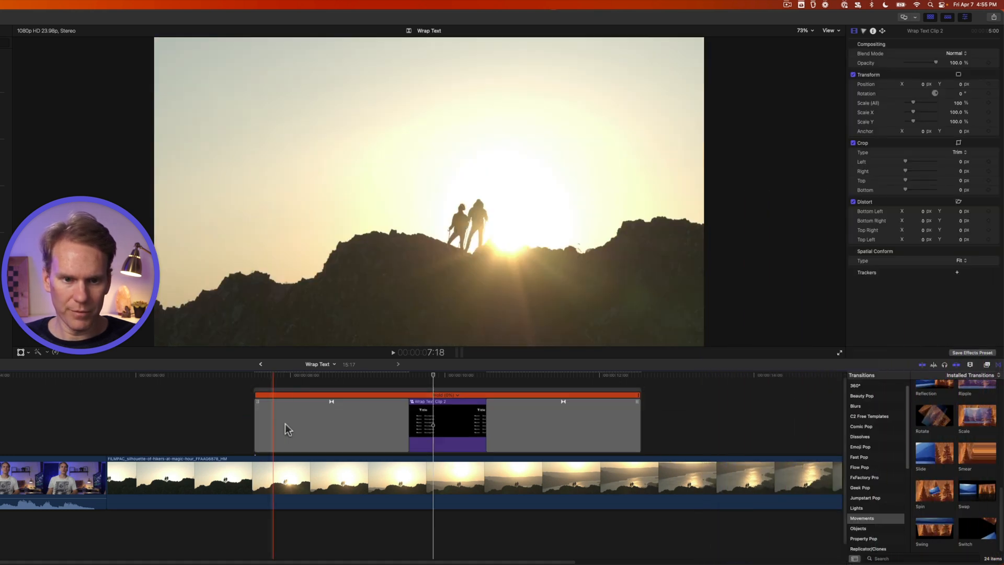
- Shorten the compound clip's opening Slide transition to 16 frames and its closing one to 17 frames
{"action": "left_click", "coordinate": [309, 422]}
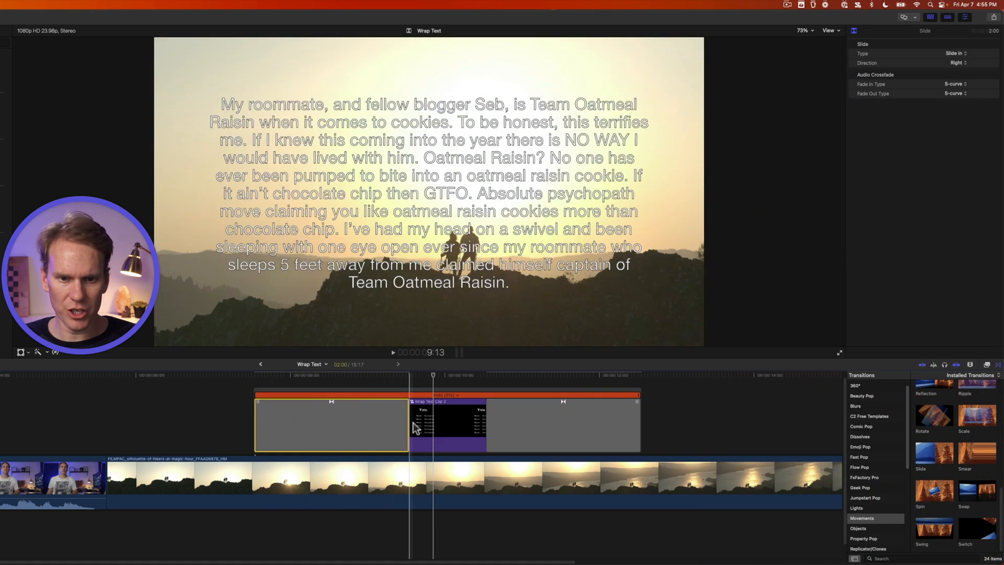
{"action": "left_click_drag", "start_coordinate": [408, 427], "coordinate": [304, 428]}
{"action": "key", "text": "space"}
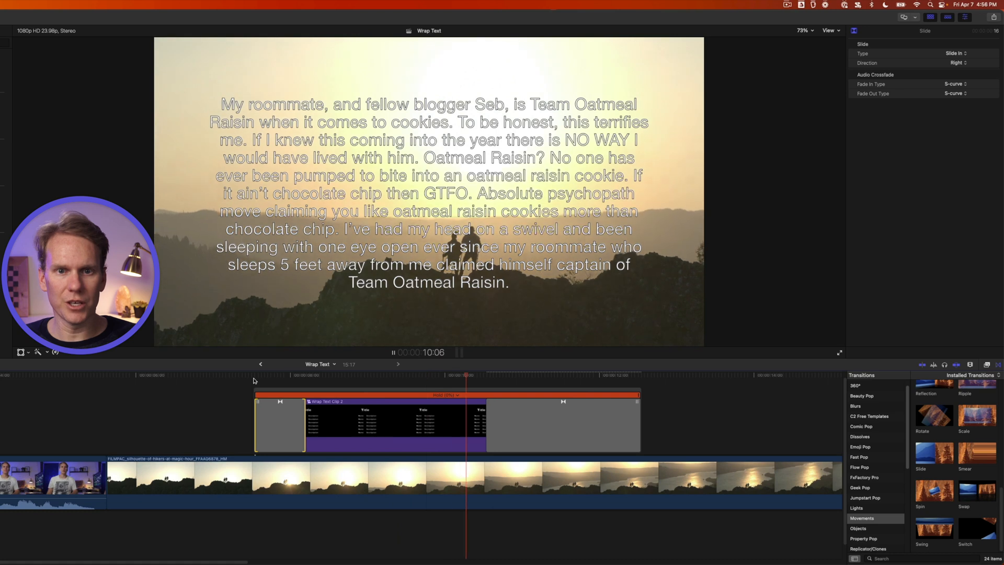
{"action": "key", "text": "space"}
{"action": "left_click", "coordinate": [566, 410]}
{"action": "left_click_drag", "start_coordinate": [487, 415], "coordinate": [587, 415]}
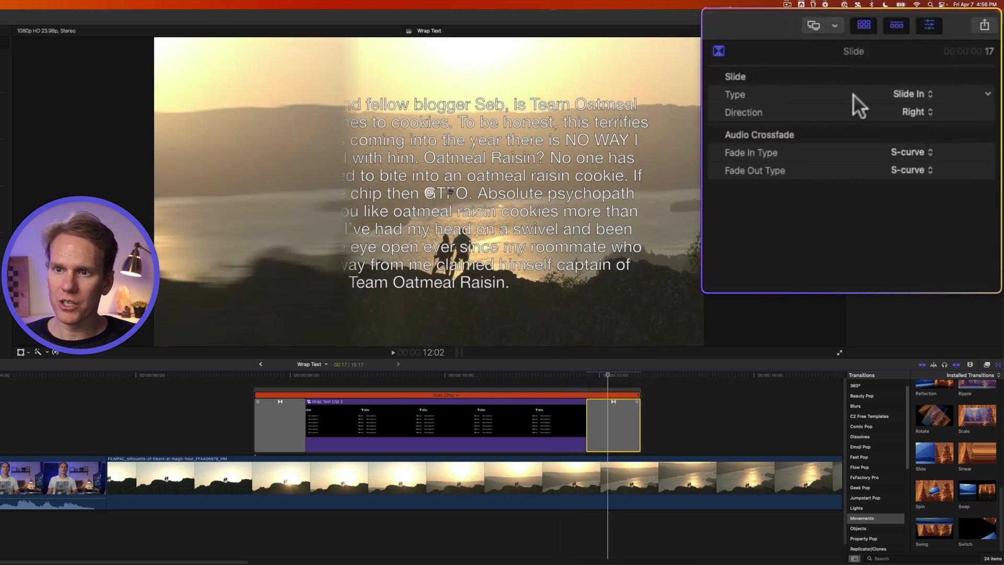
- Set the closing Slide transition to type Slide Out with direction Down and play back the animation
{"action": "left_click", "coordinate": [930, 93]}
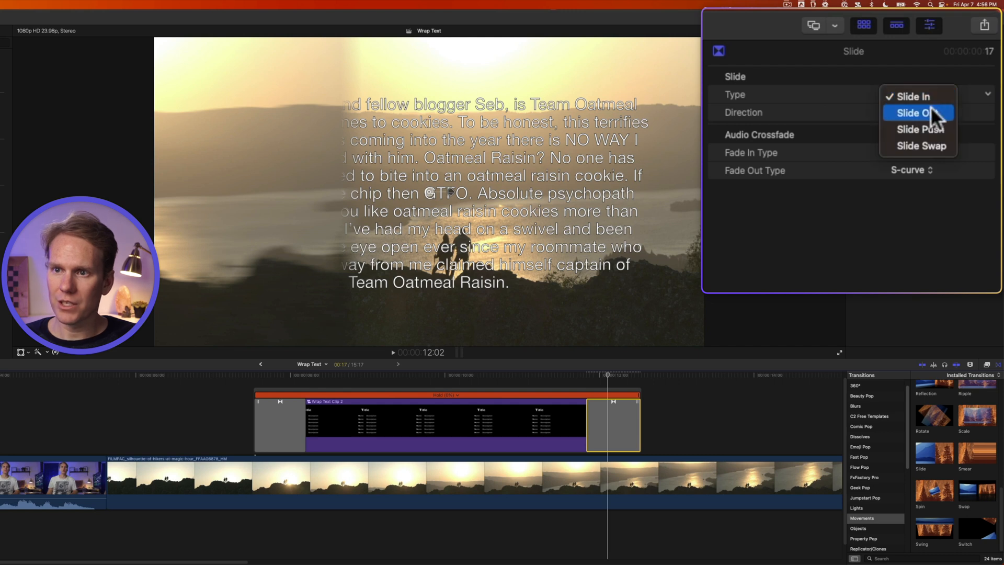
{"action": "left_click", "coordinate": [931, 112]}
{"action": "left_click", "coordinate": [933, 115]}
{"action": "left_click", "coordinate": [928, 130]}
{"action": "left_click", "coordinate": [249, 382]}
{"action": "key", "text": "space"}
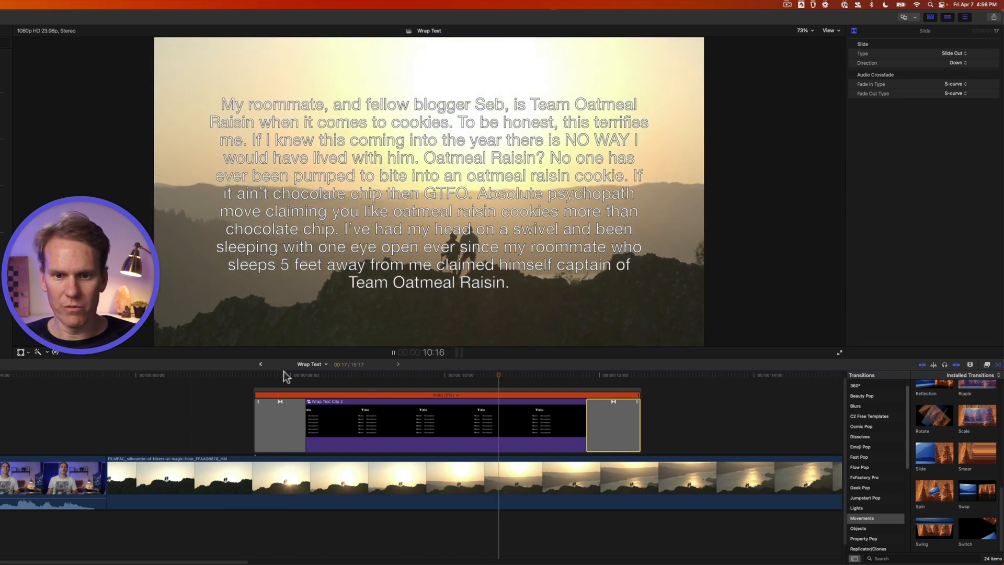
- Stop playback and turn the storyline holding the paragraph clip and its Slide transitions into a new compound clip
{"action": "key", "text": "space"}
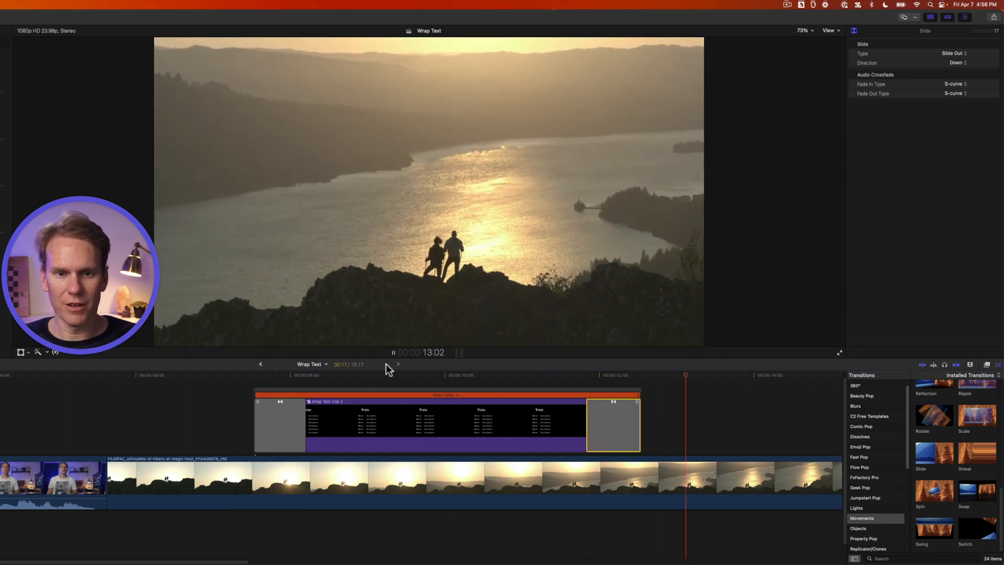
{"action": "left_click", "coordinate": [387, 395]}
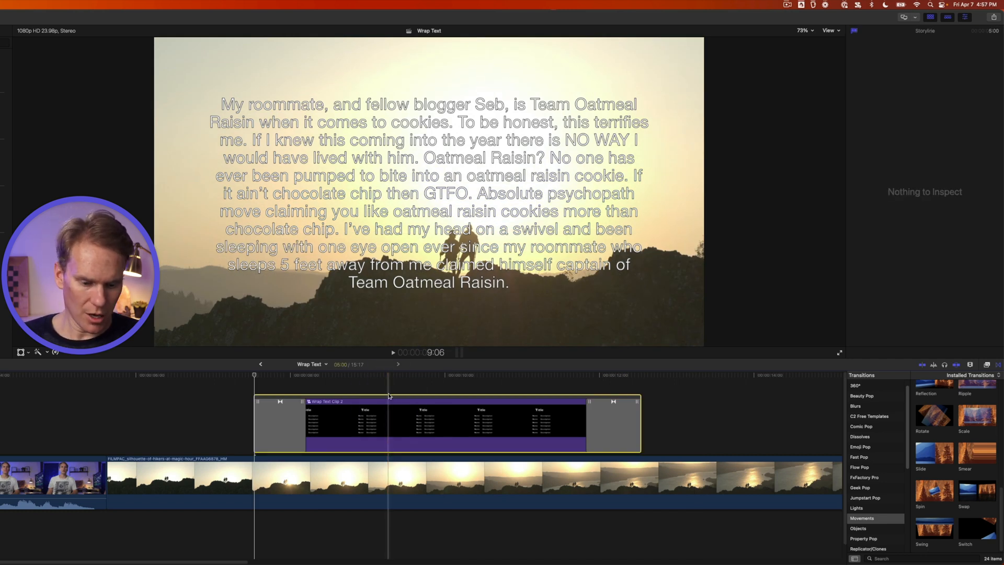
{"action": "key", "text": "alt+g"}
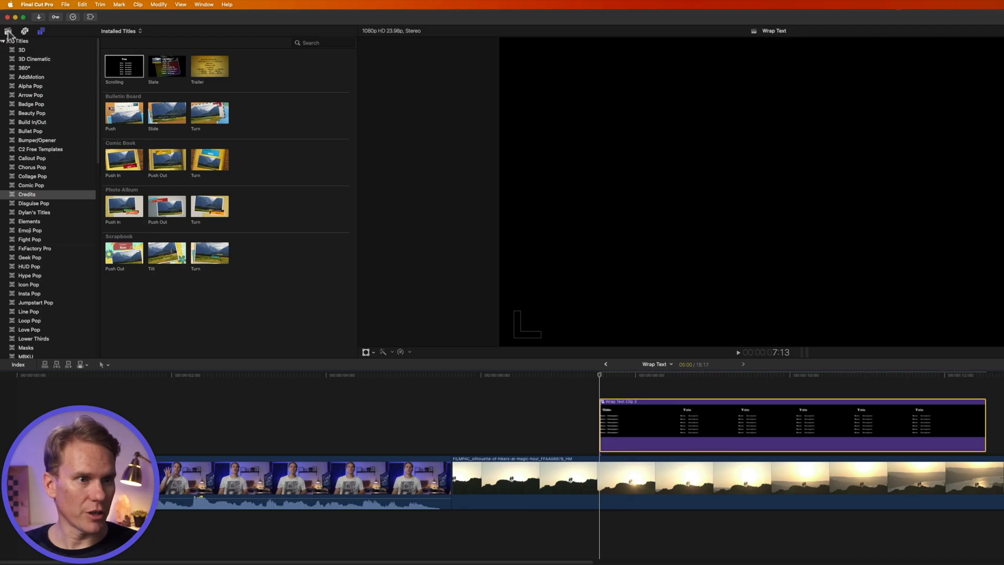
- Place Wrap Text Clip 3 from the Tutorials event above the opening clips of the Edit Mp4 project
{"action": "left_click", "coordinate": [8, 31]}
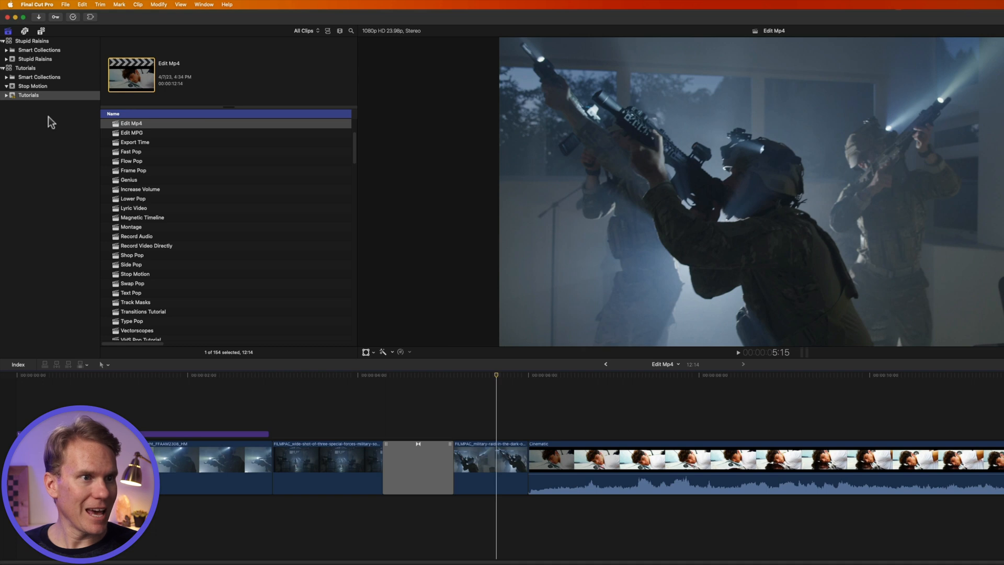
{"action": "scroll", "coordinate": [174, 228], "scroll_direction": "down", "scroll_amount": 15}
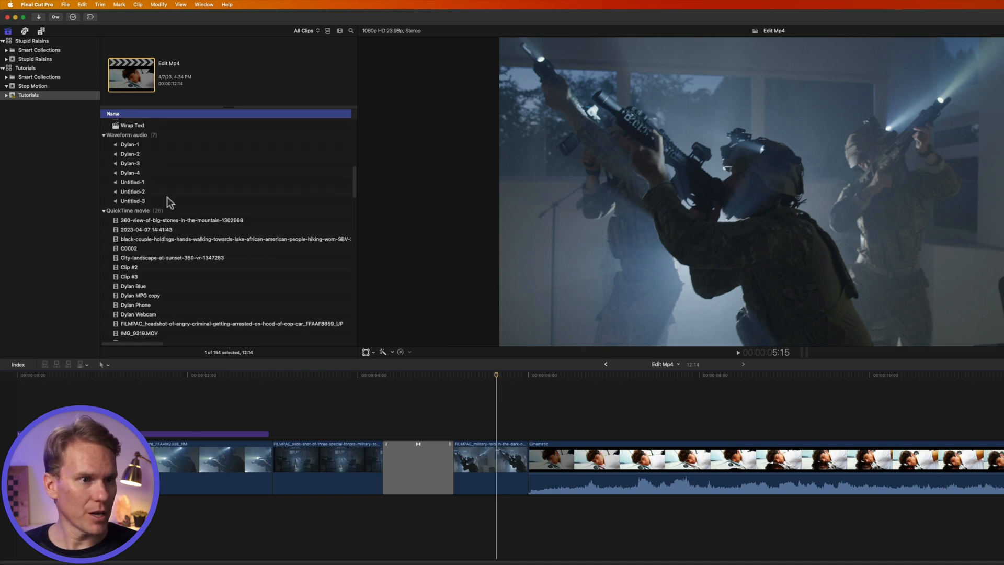
{"action": "scroll", "coordinate": [190, 223], "scroll_direction": "down", "scroll_amount": 10}
{"action": "left_click_drag", "start_coordinate": [138, 296], "coordinate": [52, 378]}
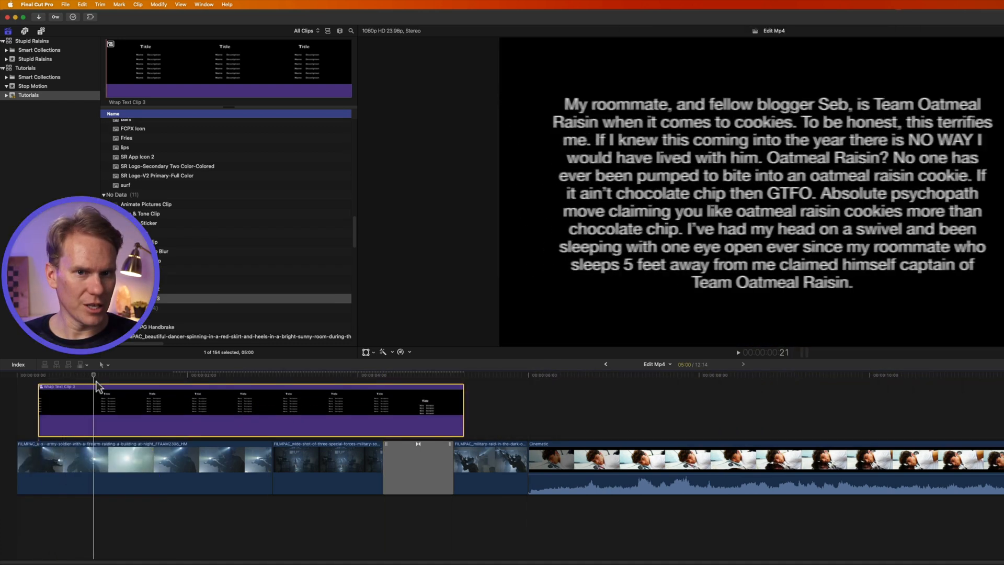
- Set the Wrap Text Clip 3 compound clip's blend mode to Screen and play back the composited text
{"action": "left_click", "coordinate": [80, 386]}
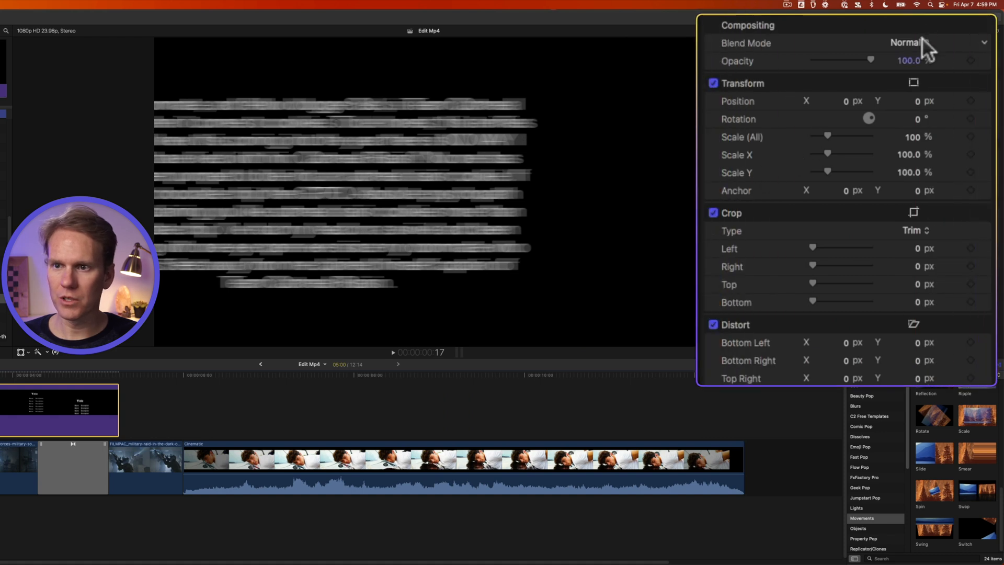
{"action": "left_click", "coordinate": [921, 39]}
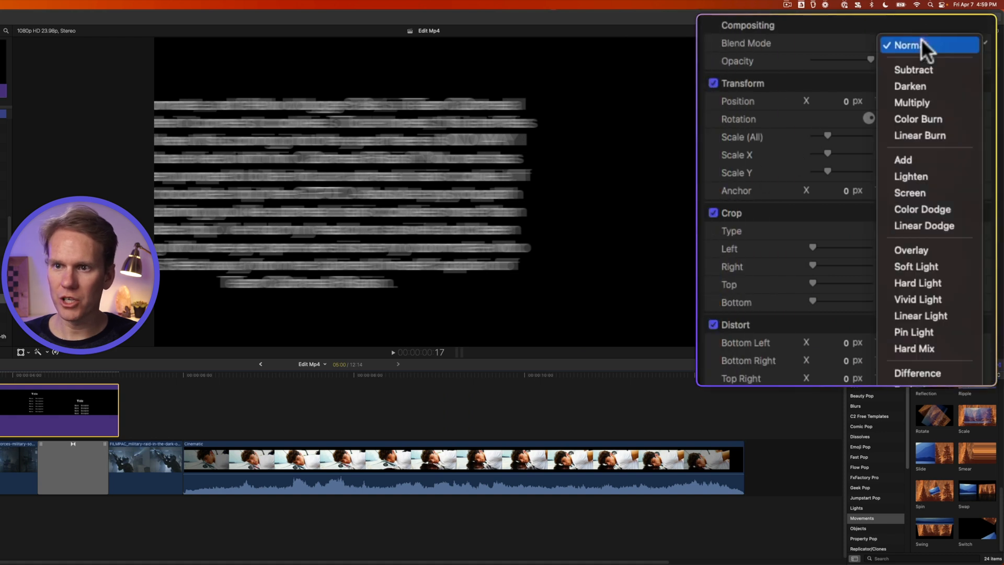
{"action": "left_click", "coordinate": [915, 192]}
{"action": "key", "text": "space"}
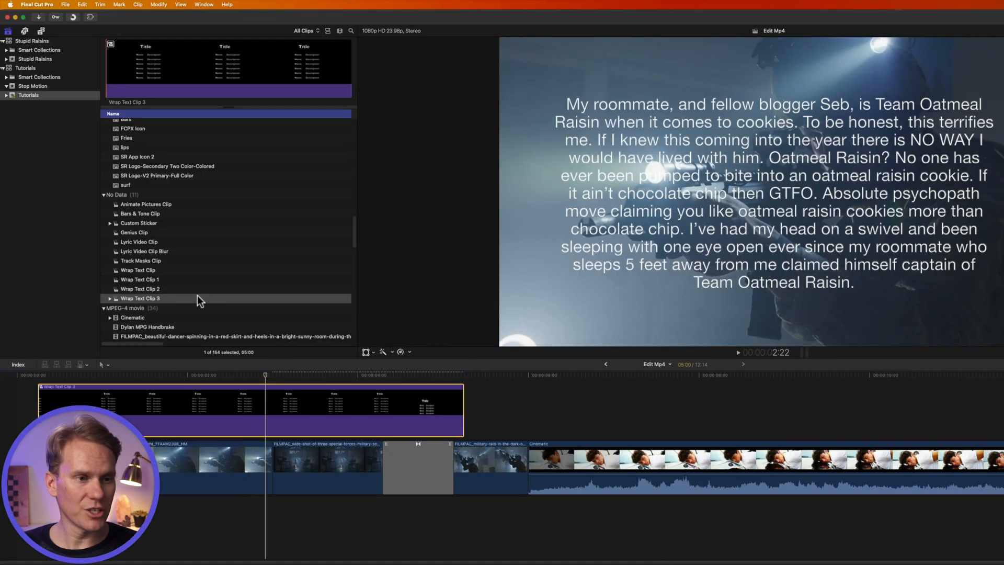
- Open Wrap Text Clip 3 and its nested Wrap Text Clip 2, and select the Scrolling title's paragraph text
{"action": "double_click", "coordinate": [189, 298]}
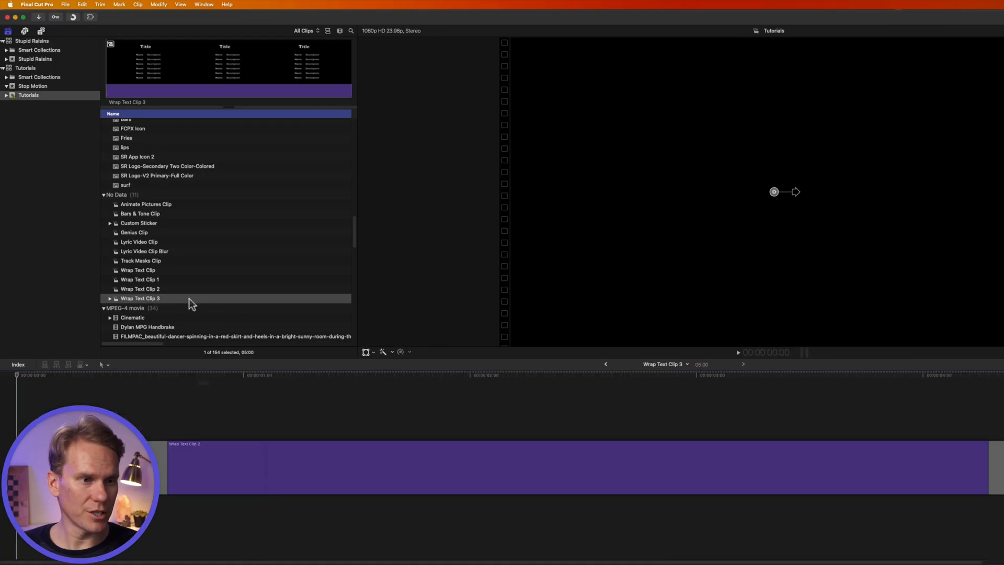
{"action": "left_click", "coordinate": [557, 460]}
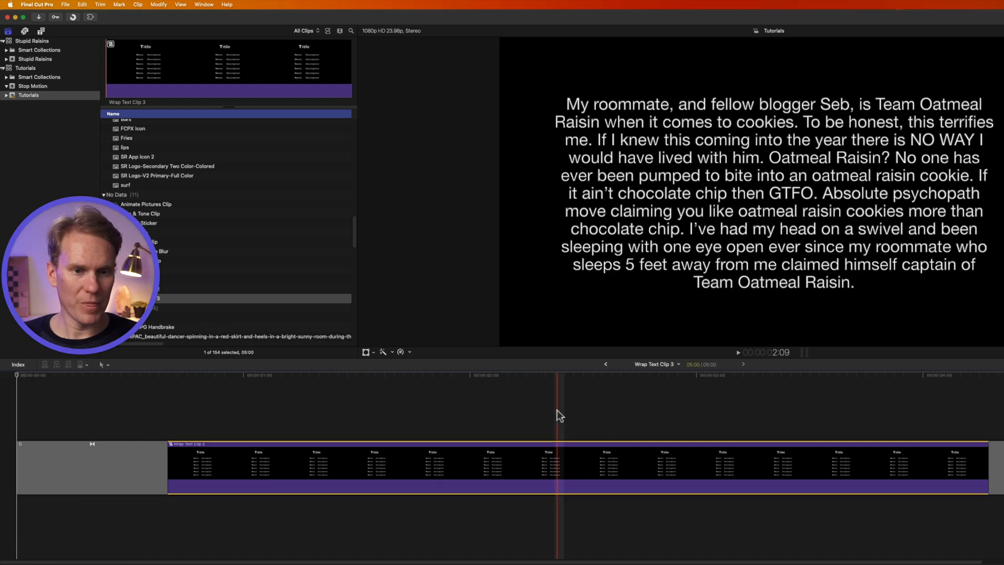
{"action": "double_click", "coordinate": [557, 453]}
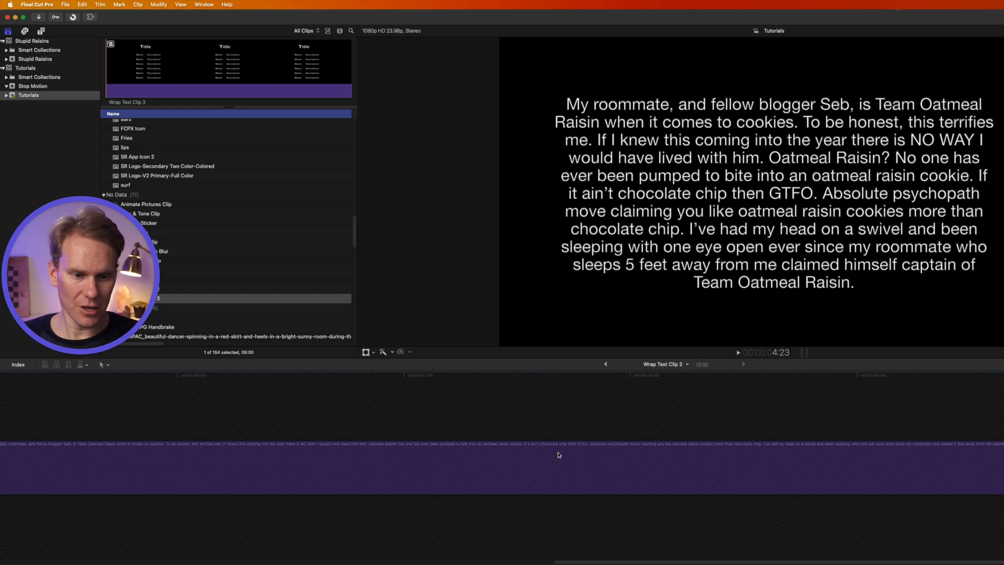
{"action": "left_click", "coordinate": [644, 459]}
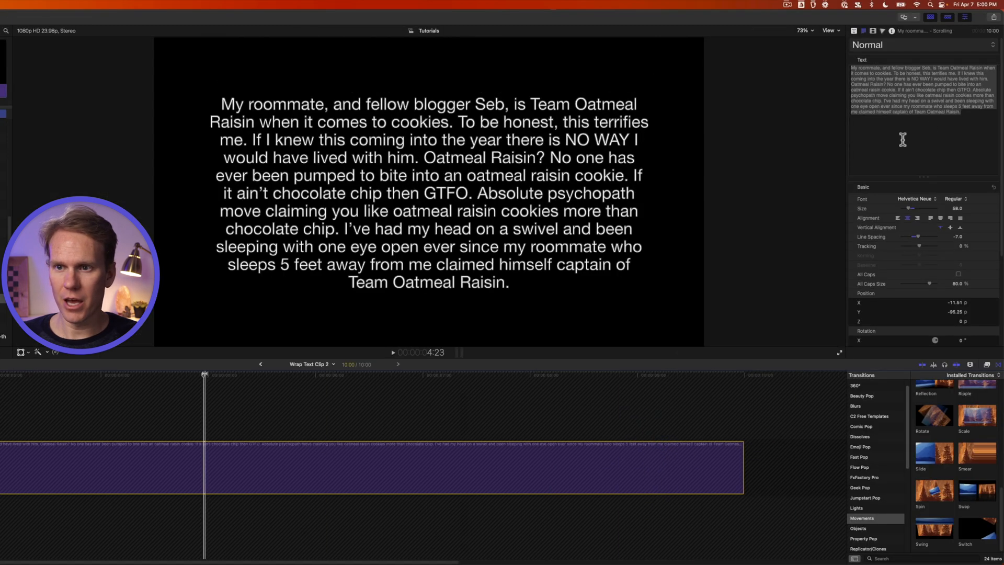
{"action": "left_click_drag", "start_coordinate": [943, 126], "coordinate": [971, 112]}
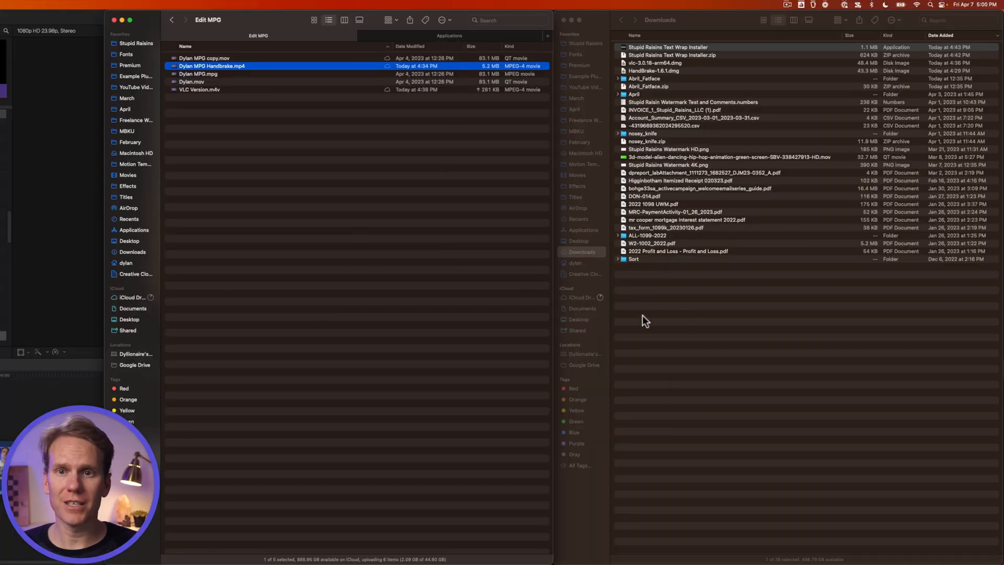
- Switch to Finder's Downloads folder, install the plugin with the Stupid Raisins Text Wrap Installer and quit the installer
{"action": "left_click", "coordinate": [702, 319]}
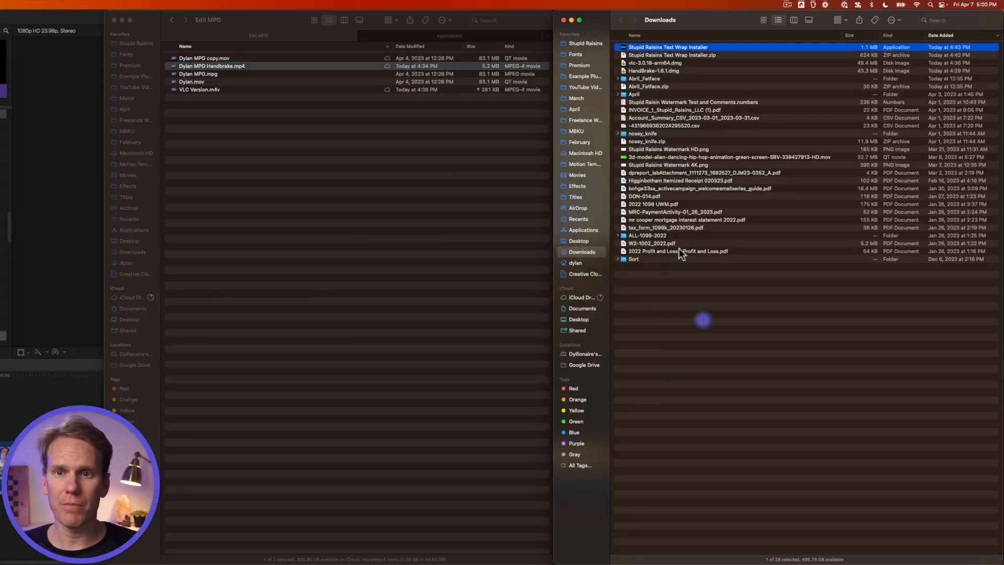
{"action": "double_click", "coordinate": [663, 48]}
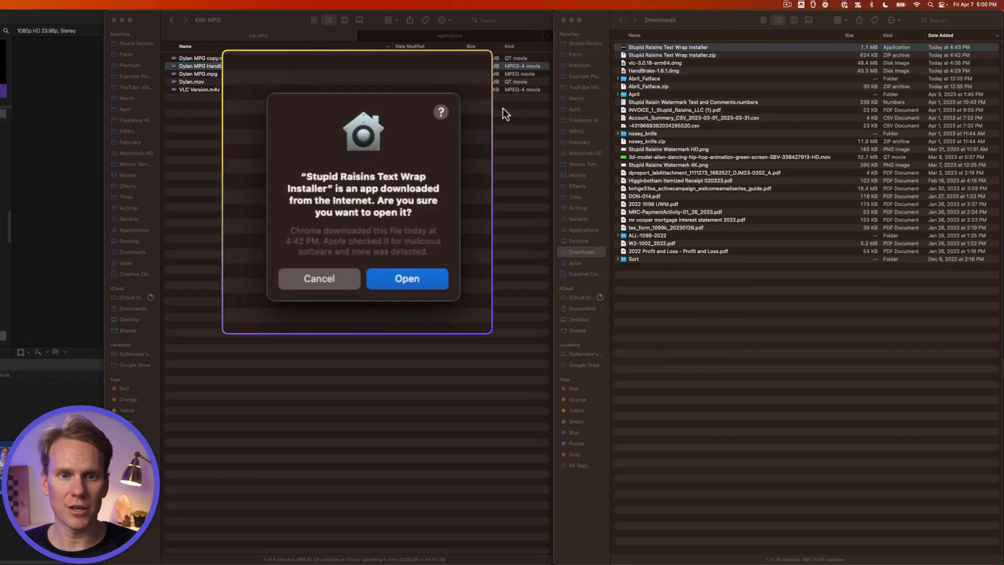
{"action": "left_click", "coordinate": [407, 276]}
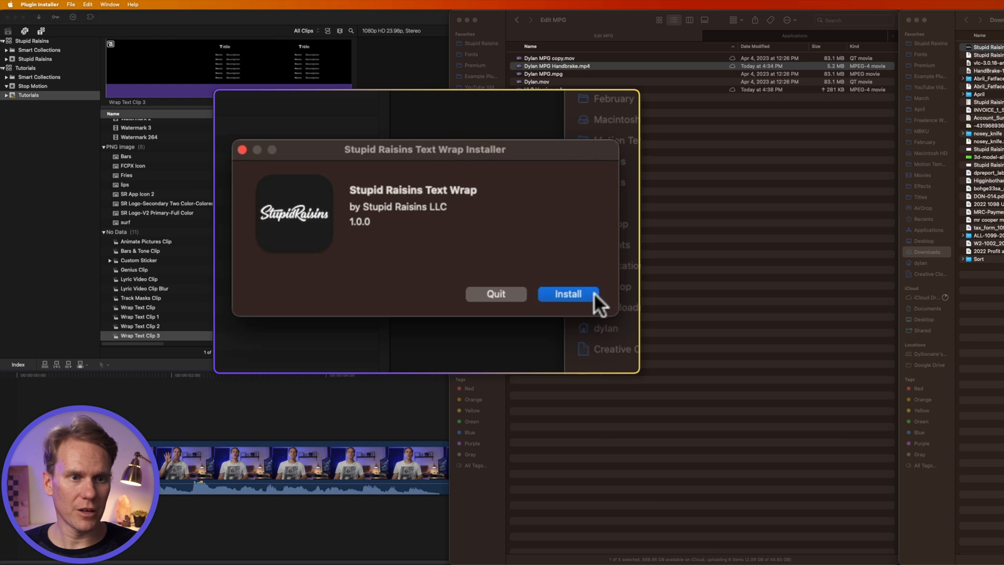
{"action": "left_click", "coordinate": [594, 293]}
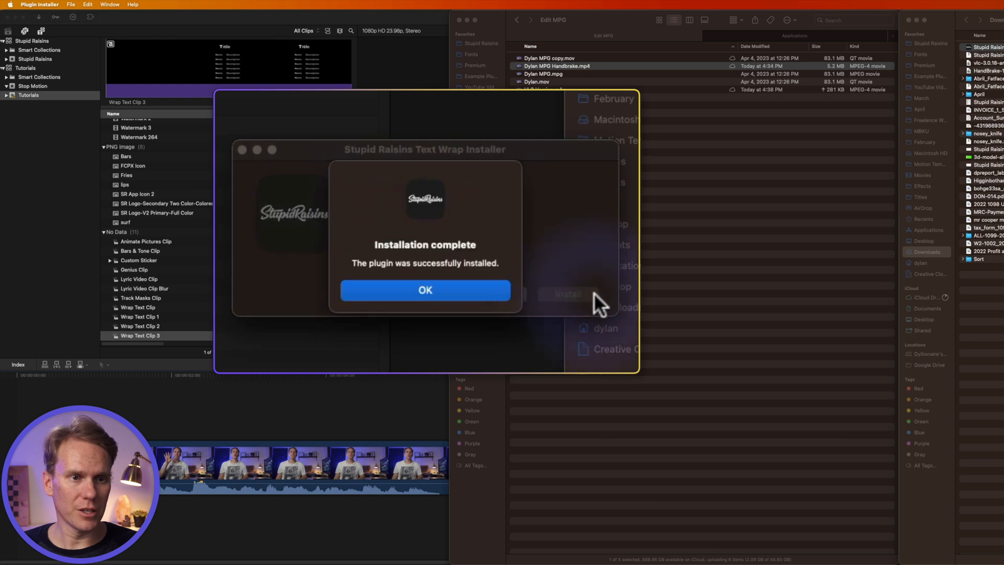
{"action": "left_click", "coordinate": [444, 291]}
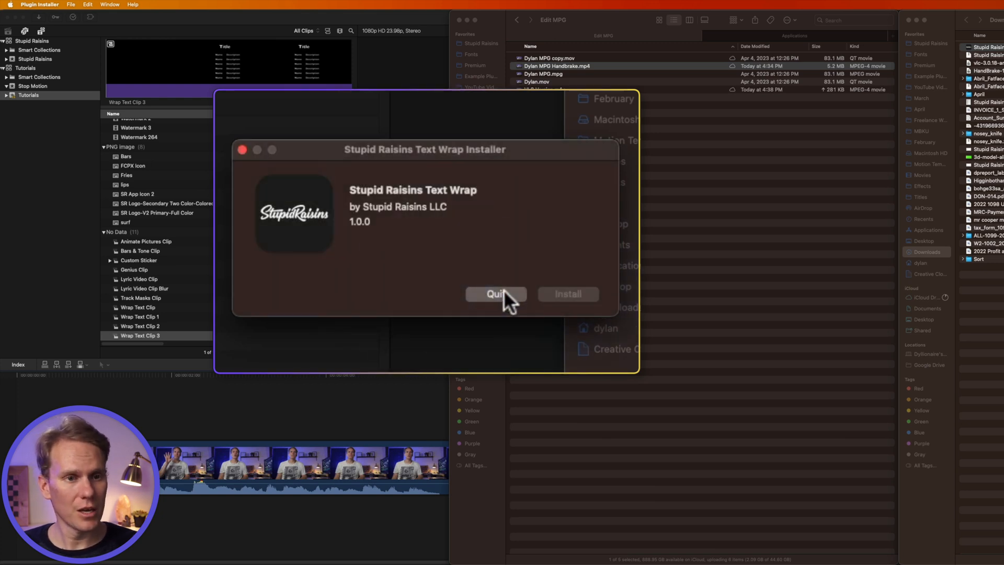
{"action": "left_click", "coordinate": [503, 293]}
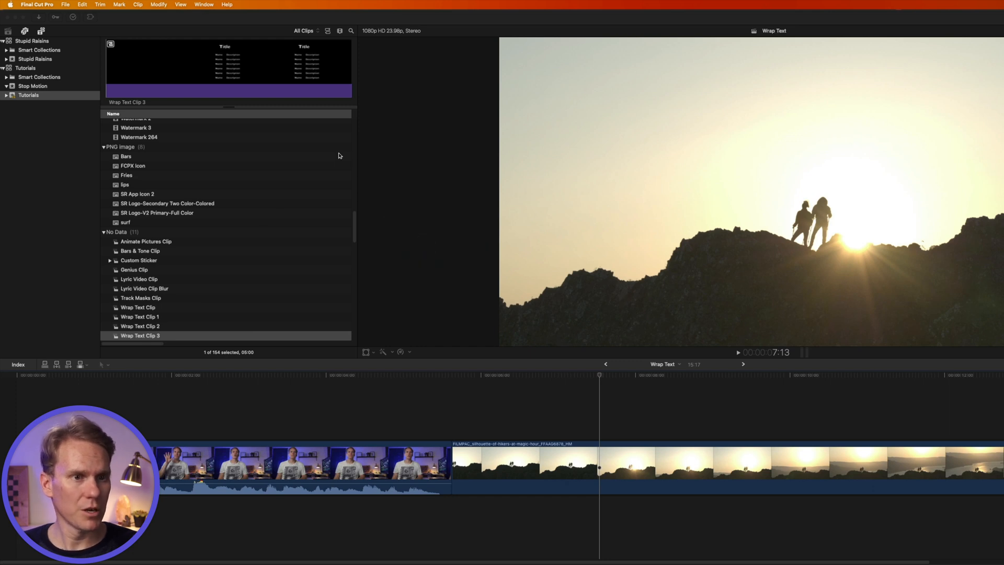
- Add the Text Wrap title from the Stupid Raisins category above the hikers clip in the Wrap Text project
{"action": "left_click", "coordinate": [115, 59]}
{"action": "left_click", "coordinate": [42, 32]}
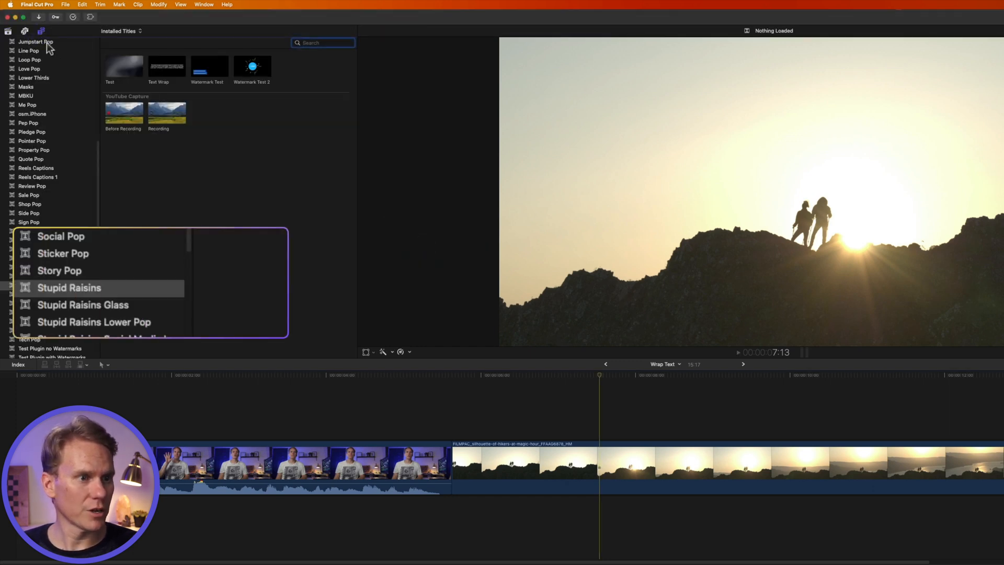
{"action": "left_click", "coordinate": [122, 286]}
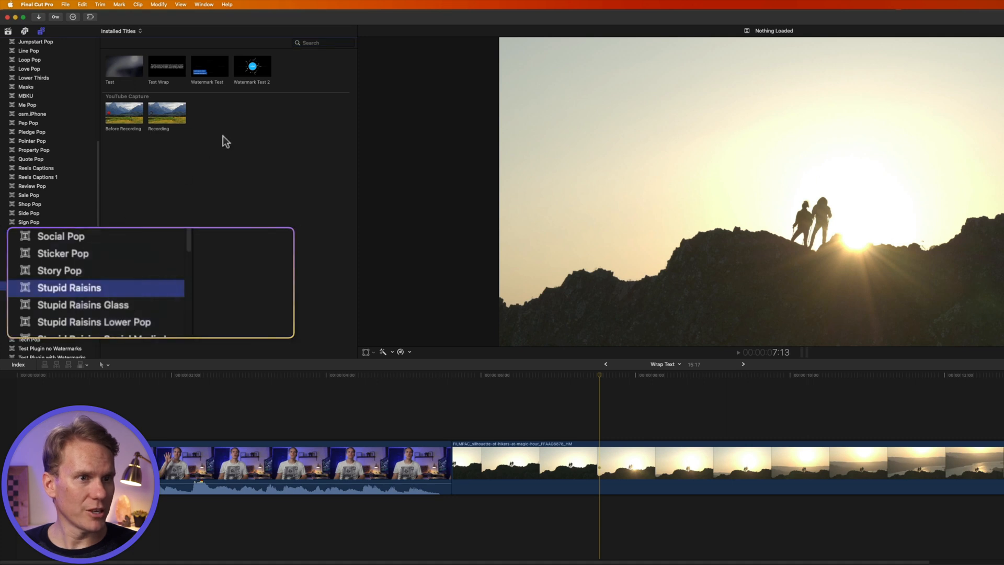
{"action": "left_click_drag", "start_coordinate": [160, 69], "coordinate": [650, 428]}
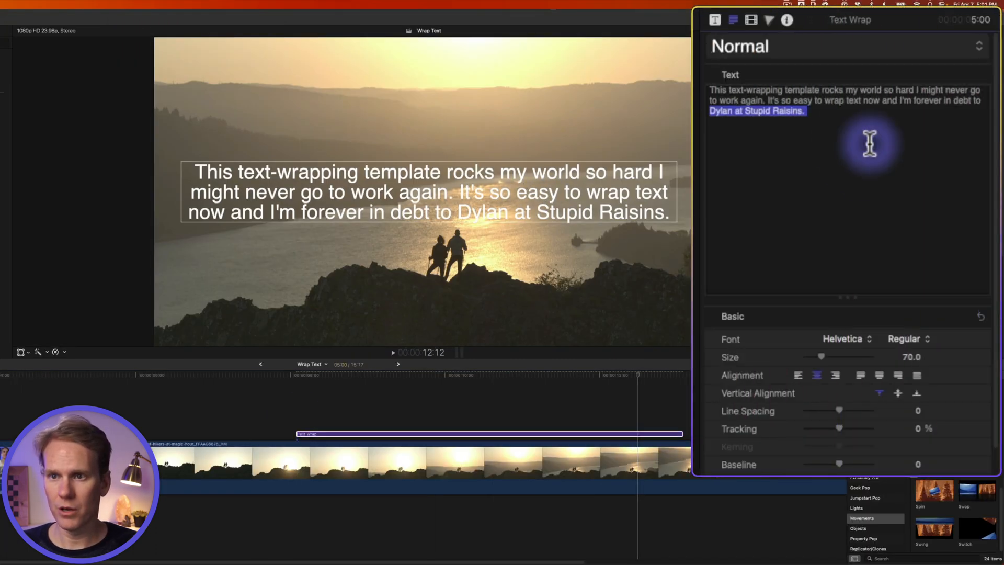
- Replace the Text Wrap title's sample text with the oatmeal raisin cookie paragraph and move it up in the frame
{"action": "left_click_drag", "start_coordinate": [847, 122], "coordinate": [712, 90]}
{"action": "type", "text": "My roommate, and fellow blogger Seb, is Team Oatmeal Raisin when it comes to cookies. To be honest, this terrifies me. If I knew this coming into the year there is NO WAY I would have lived with him. Oatmeal Raisin? No one has ever been pumped to bite into an oatmeal raisin cookie. If it ain't chocolate chip then GTFO. Absolute psychopath move claiming you like oatmeal raisin cookies more than chocolate chip. I've had my head on a swivel and been sleeping with one eye open ever since my roommate who sleeps 5 feet away from me claimed himself captain of Team Oatmeal Raisin."}
{"action": "left_click_drag", "start_coordinate": [502, 204], "coordinate": [502, 137]}
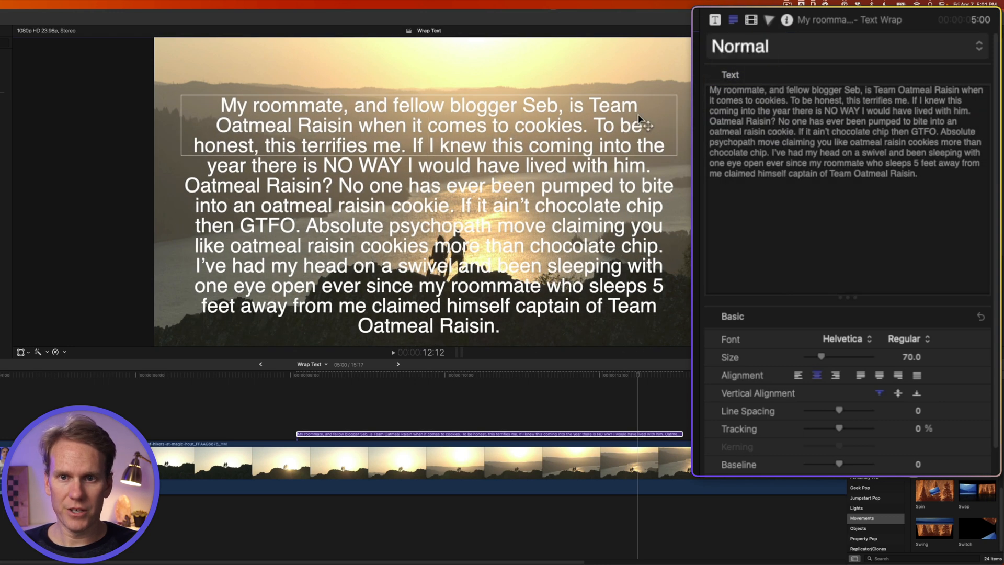
- Resize the title's text box to be taller and about half as wide so the paragraph rewraps beside the hikers
{"action": "double_click", "coordinate": [650, 125]}
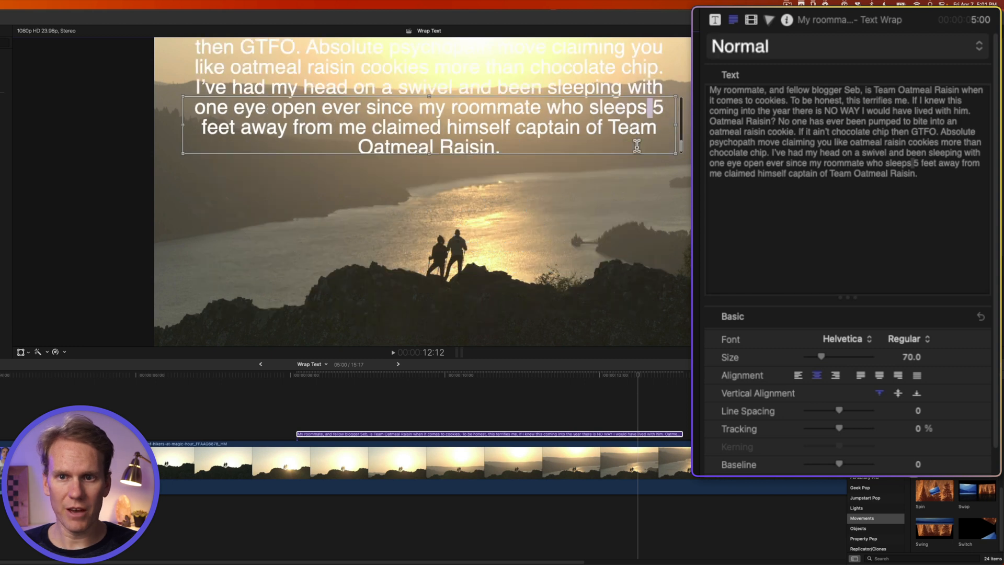
{"action": "left_click_drag", "start_coordinate": [675, 154], "coordinate": [671, 277]}
{"action": "left_click_drag", "start_coordinate": [665, 231], "coordinate": [421, 299]}
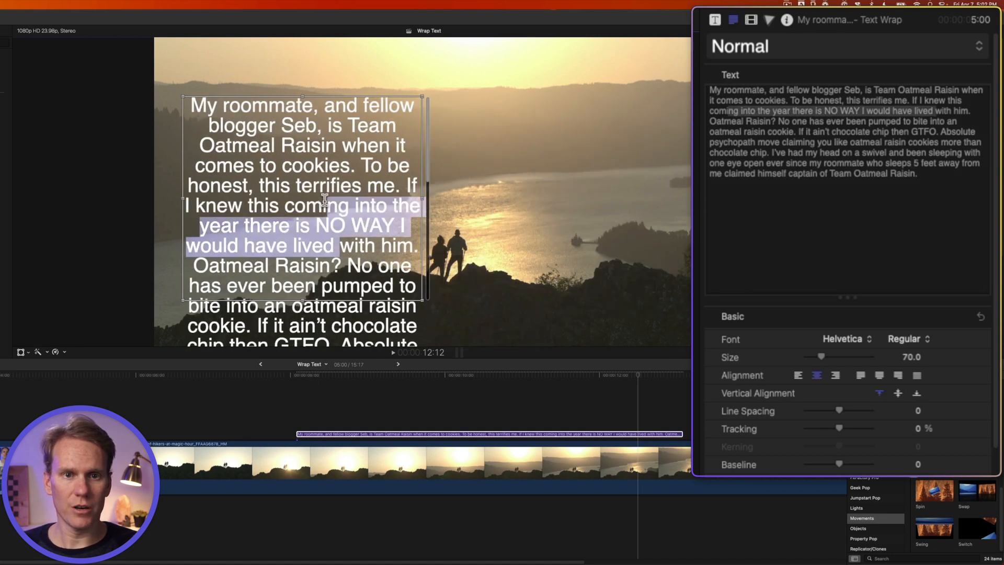
- Check the overflowing text in the box and delete the end of the paragraph from "pumped to bite into an" onwards
{"action": "scroll", "coordinate": [432, 232], "scroll_direction": "down", "scroll_amount": 5}
{"action": "scroll", "coordinate": [432, 232], "scroll_direction": "down", "scroll_amount": 2}
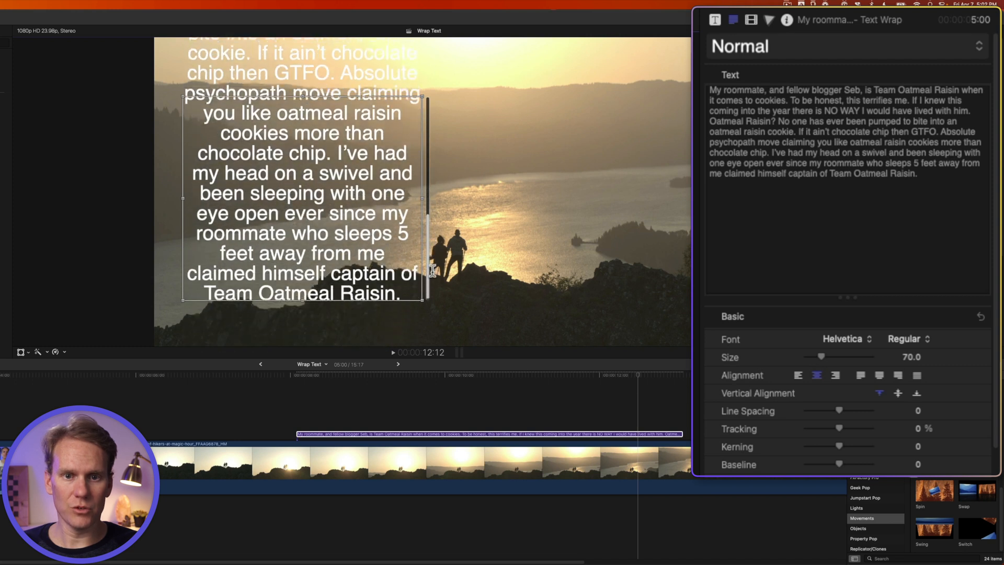
{"action": "scroll", "coordinate": [426, 183], "scroll_direction": "up", "scroll_amount": 8}
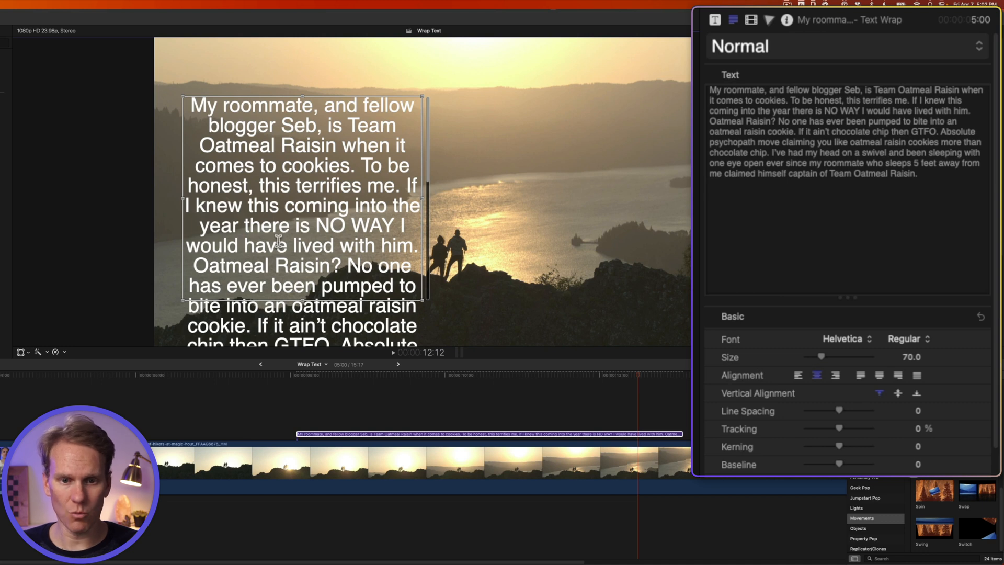
{"action": "left_click_drag", "start_coordinate": [920, 177], "coordinate": [895, 111]}
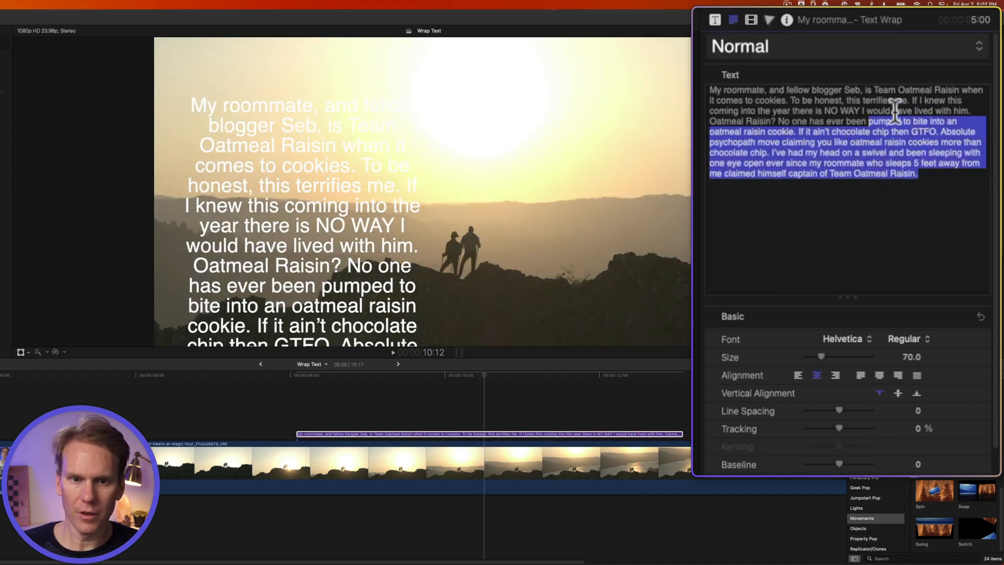
{"action": "key", "text": "BackSpace"}
- Set the title's font to High Tide and its size to 64
{"action": "left_click", "coordinate": [854, 340]}
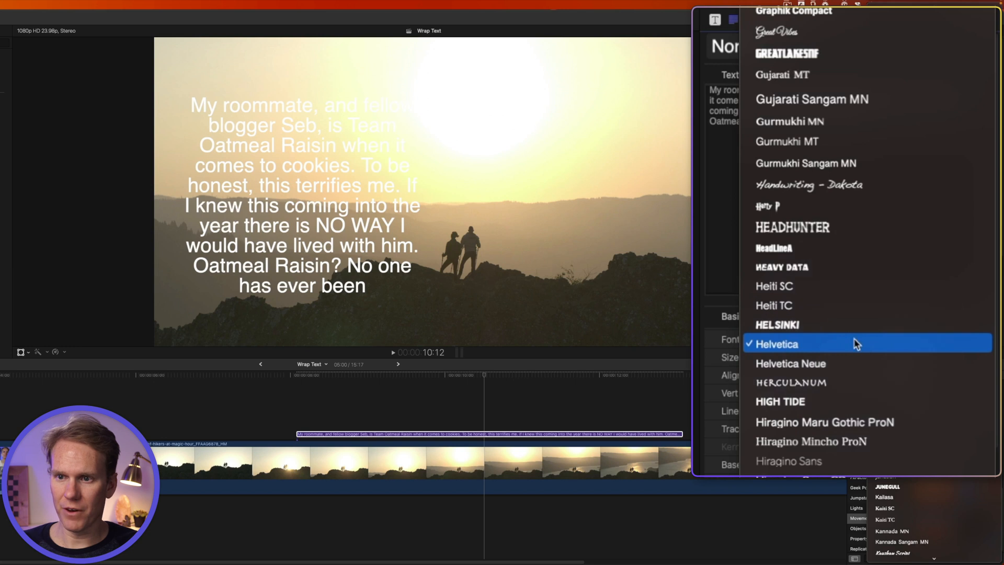
{"action": "left_click", "coordinate": [836, 400]}
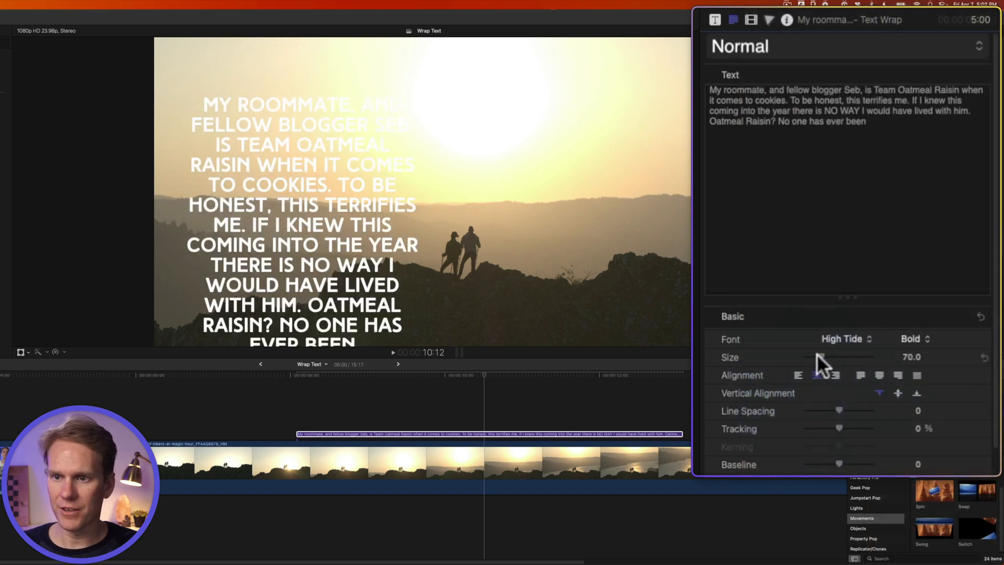
{"action": "left_click_drag", "start_coordinate": [819, 355], "coordinate": [819, 355]}
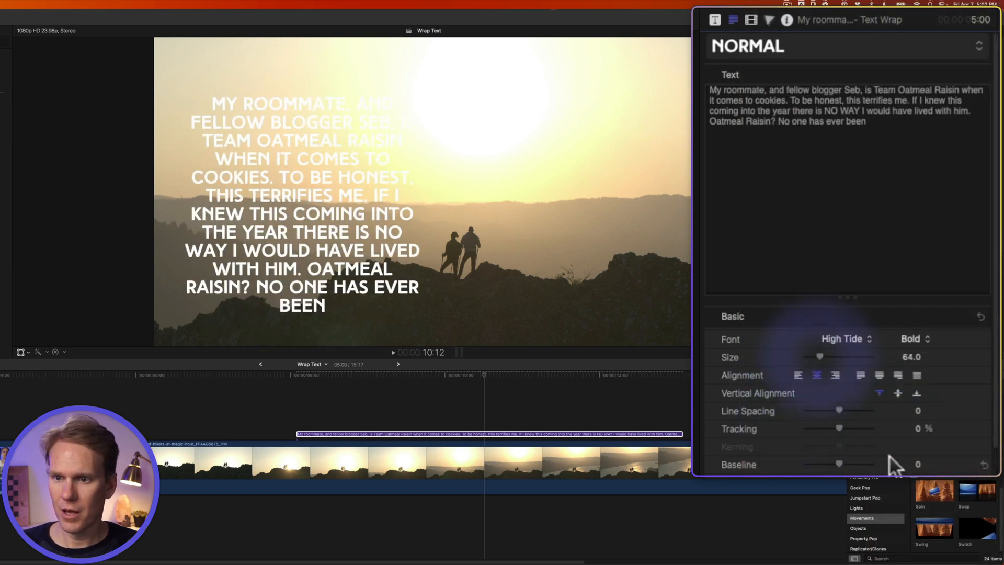
- Change the title's face color to the saved purple swatch
{"action": "scroll", "coordinate": [889, 456], "scroll_direction": "down", "scroll_amount": 10}
{"action": "left_click", "coordinate": [956, 350]}
{"action": "left_click", "coordinate": [910, 391]}
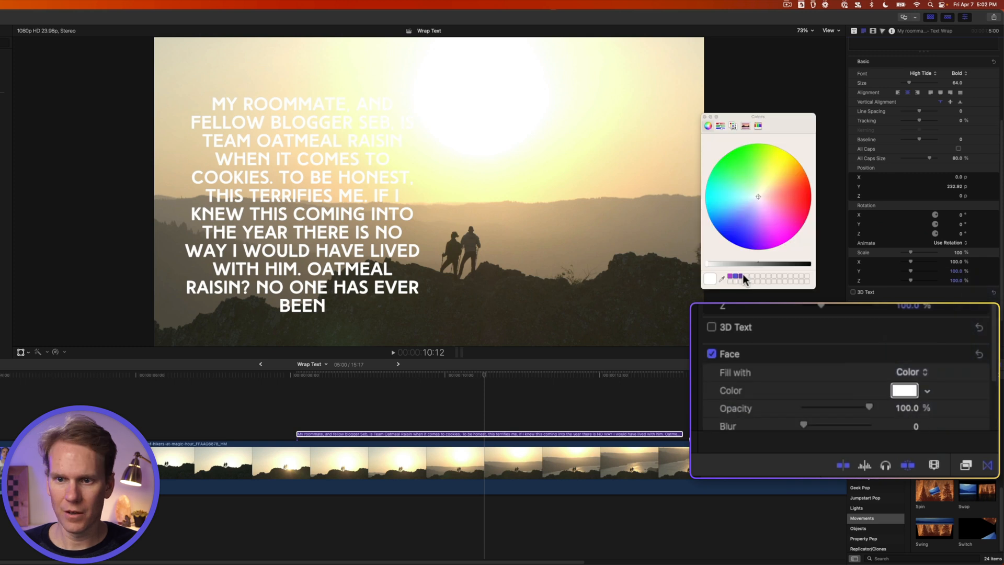
{"action": "left_click", "coordinate": [742, 276]}
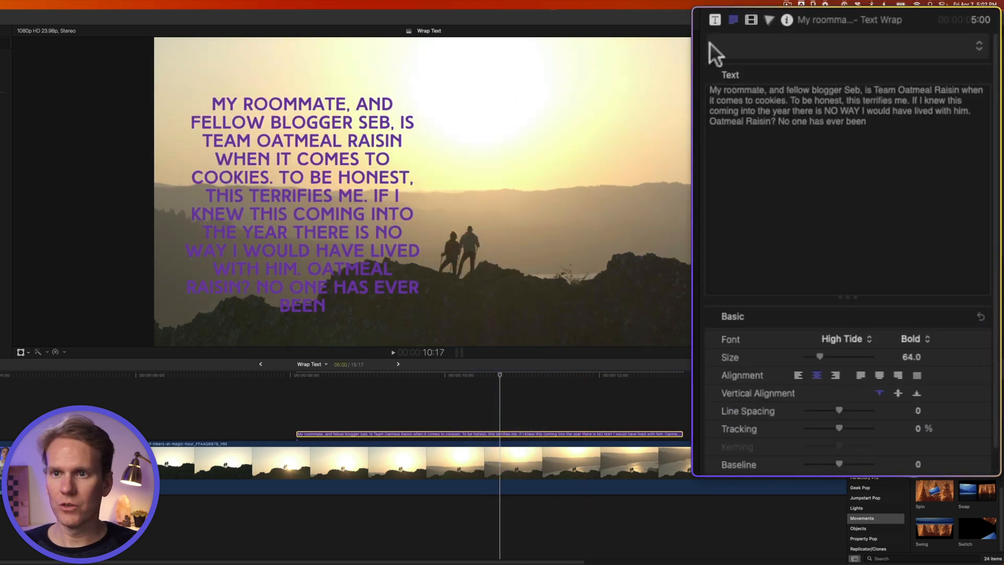
- Set the title's In Scale to 0%, In Unit Size to Line and In Spread to 15, and play back the animation
{"action": "left_click", "coordinate": [715, 20]}
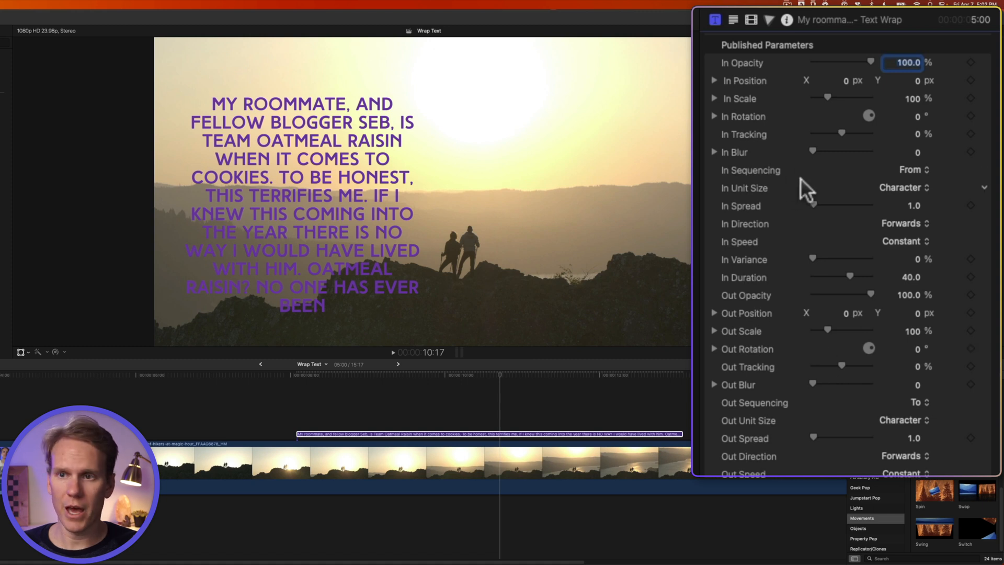
{"action": "left_click_drag", "start_coordinate": [826, 96], "coordinate": [789, 95]}
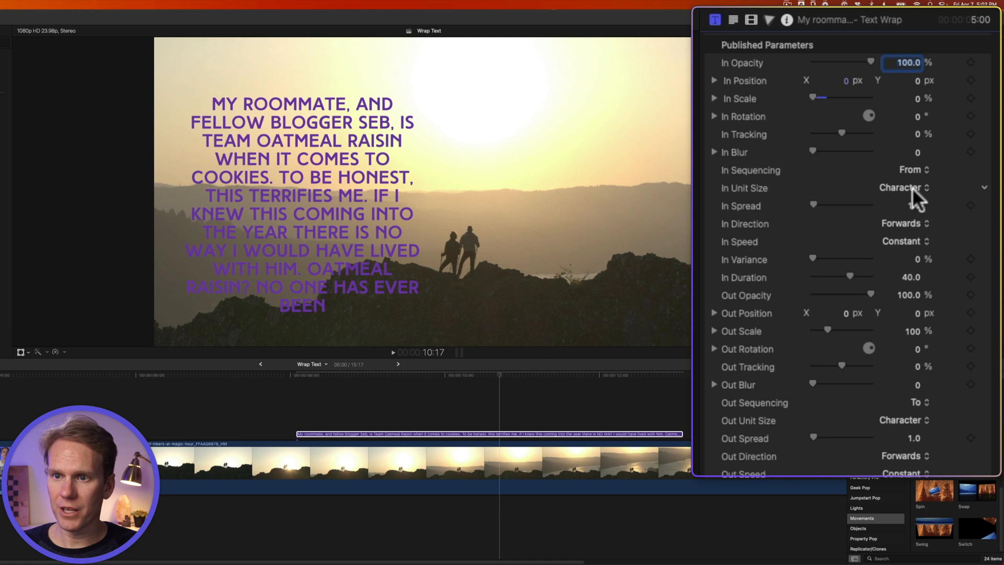
{"action": "left_click", "coordinate": [910, 186]}
{"action": "left_click", "coordinate": [902, 236]}
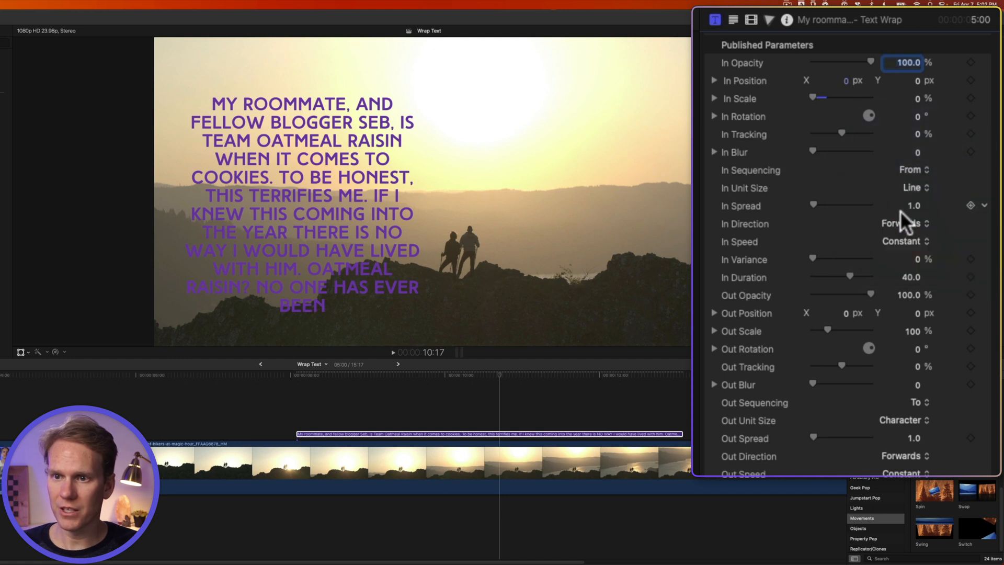
{"action": "left_click_drag", "start_coordinate": [811, 204], "coordinate": [820, 202]}
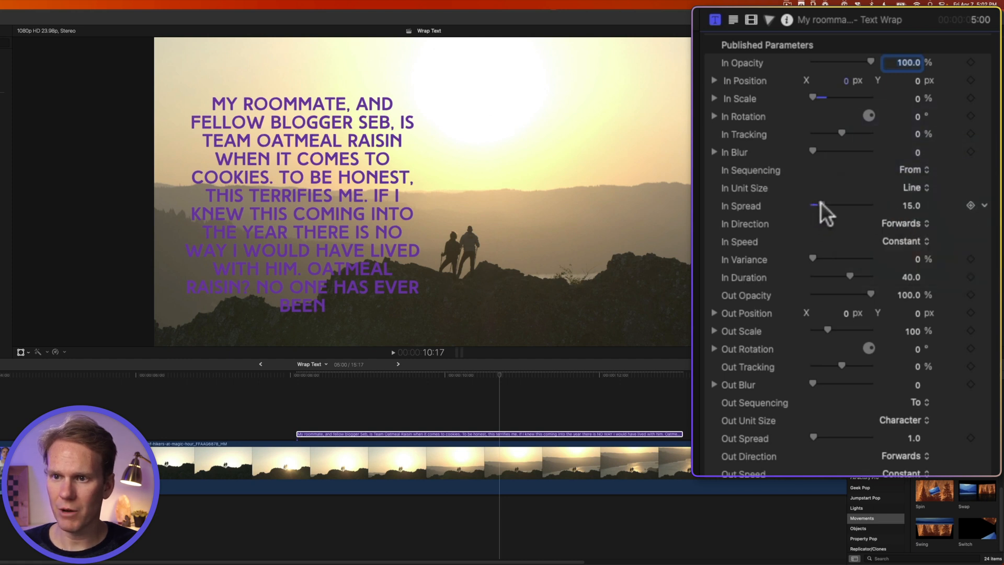
{"action": "key", "text": "space"}
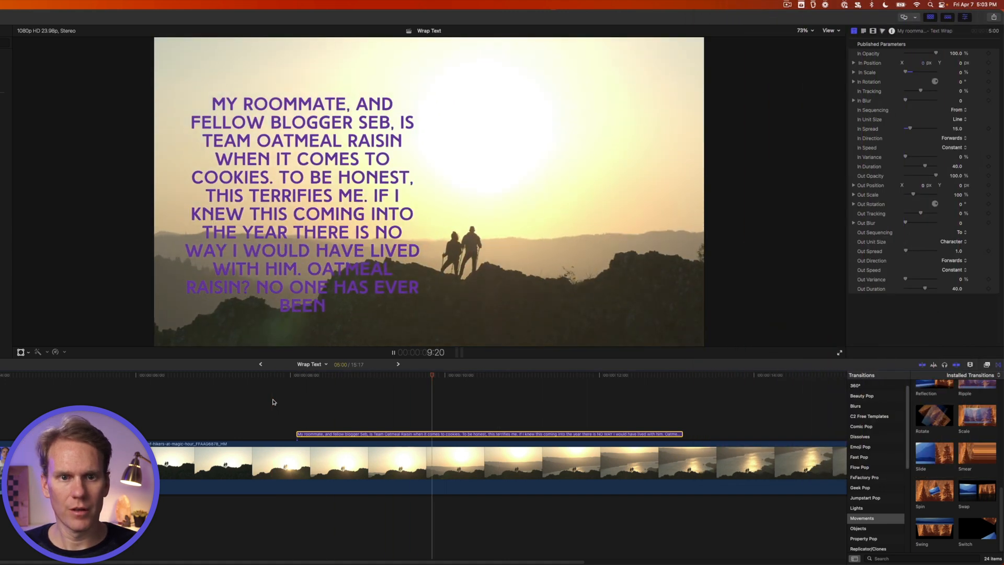
{"action": "key", "text": "space"}
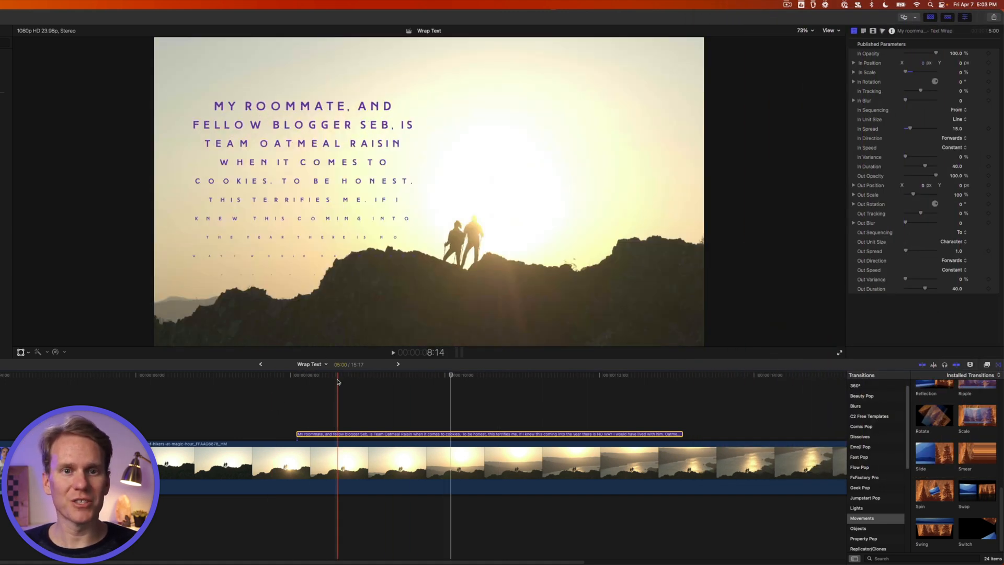